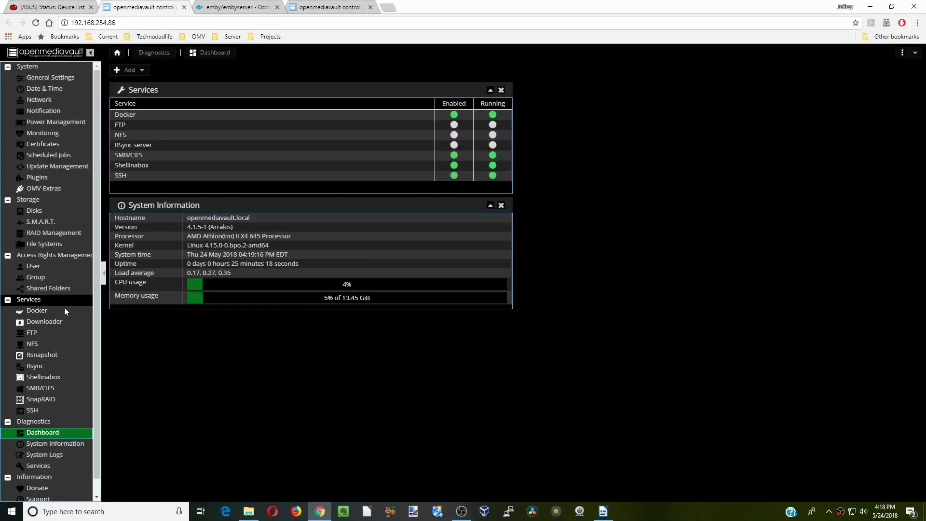
- Search Docker images for 'Emby' and pull the official emby/embyserver image
click(65, 311)
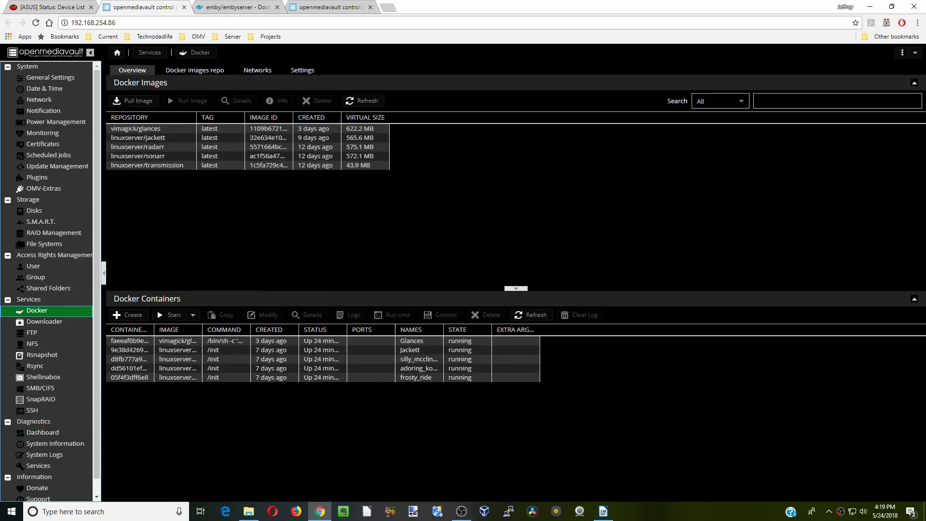
click(759, 100)
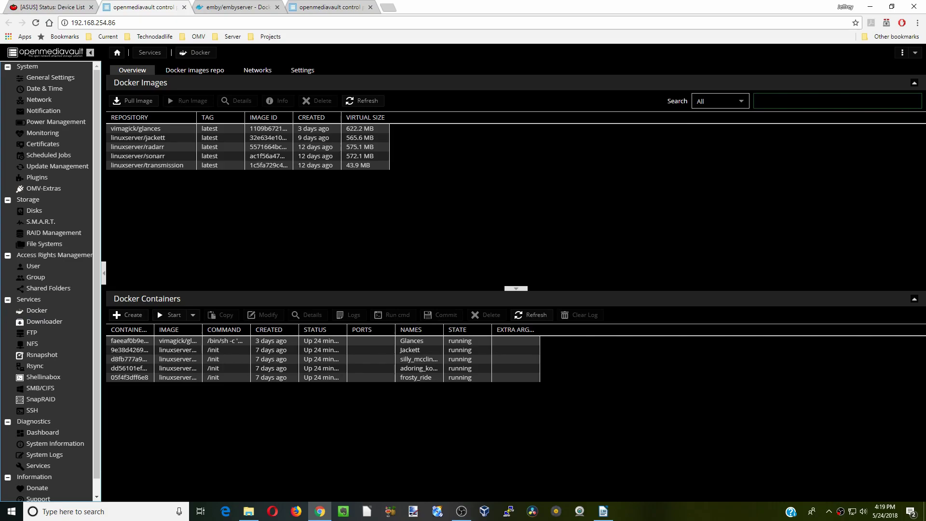
text(Emby)
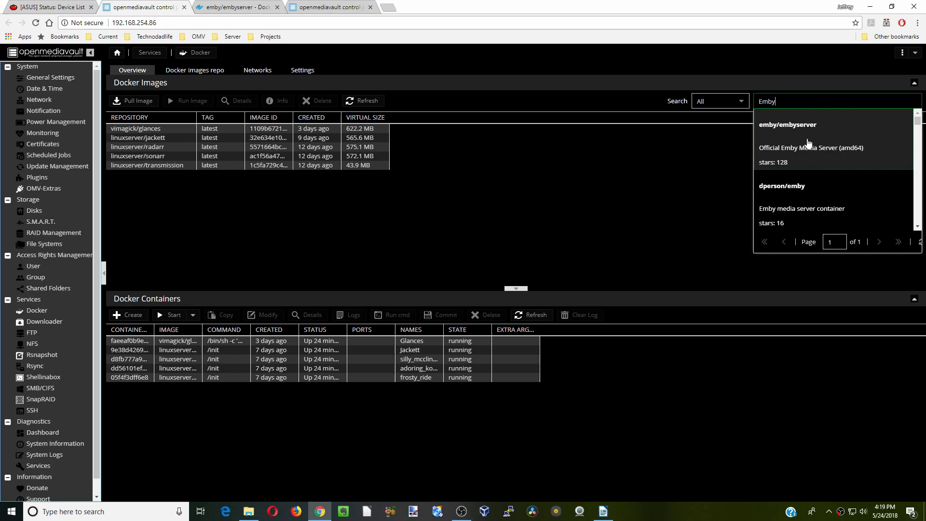
click(808, 143)
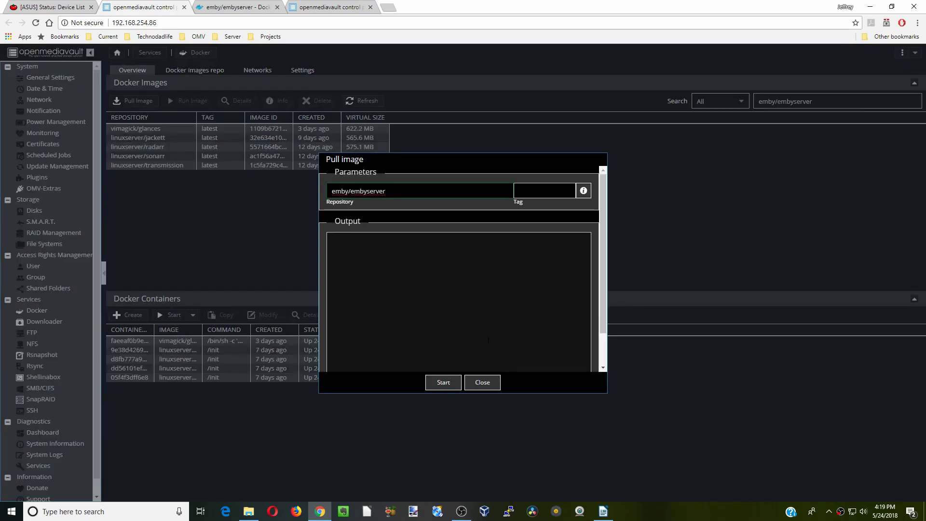
click(447, 384)
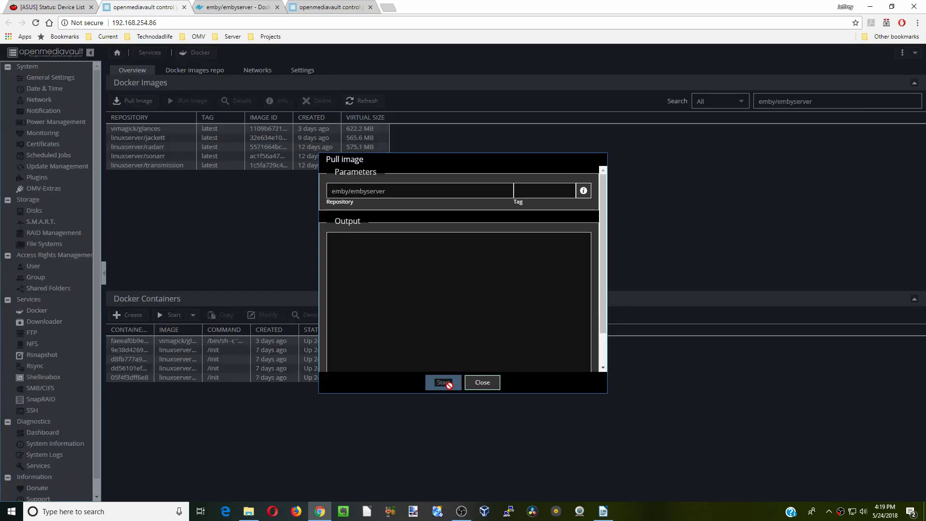
click(482, 383)
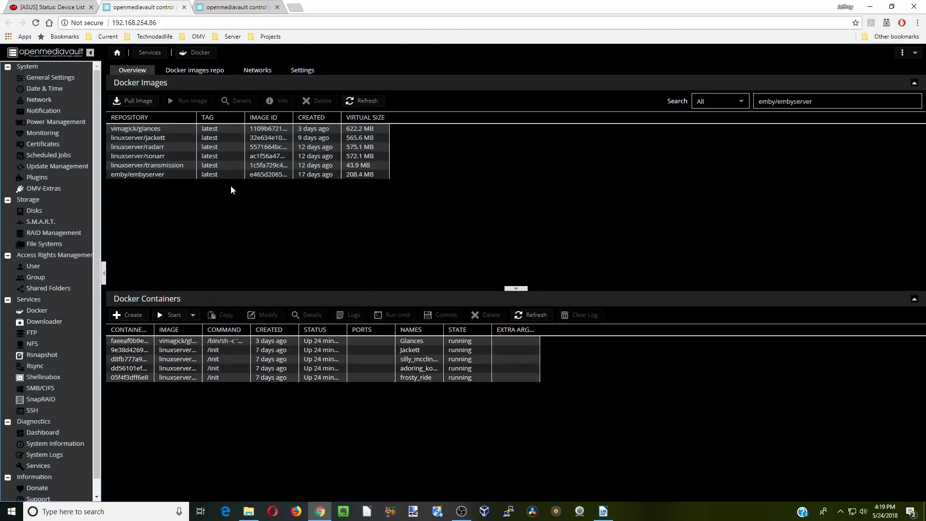
- Read the emby/embyserver documentation on Docker Hub, then return to openmediavault
click(204, 175)
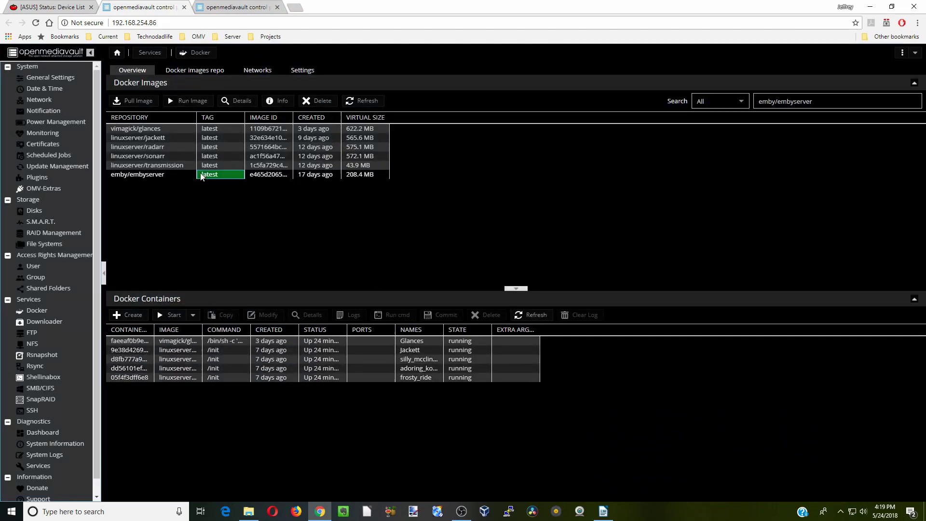
click(282, 102)
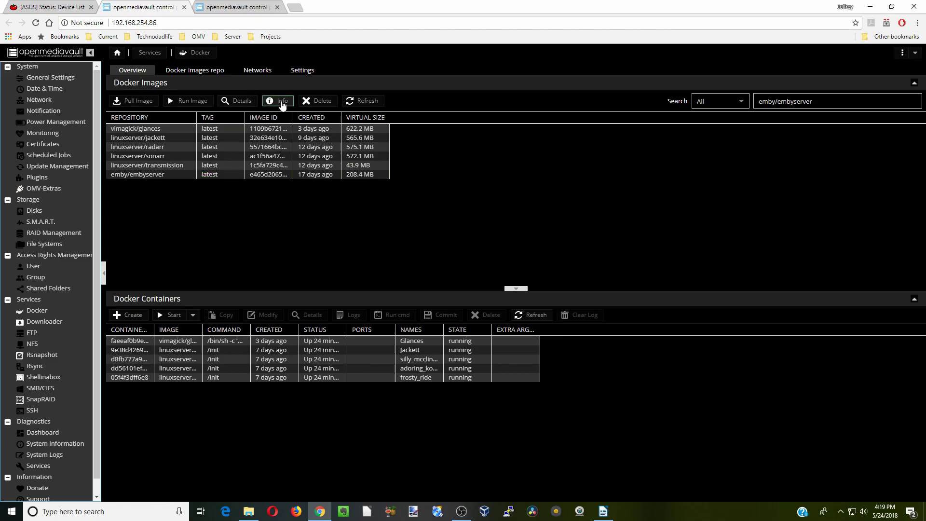
scroll(331, 279, down, 1)
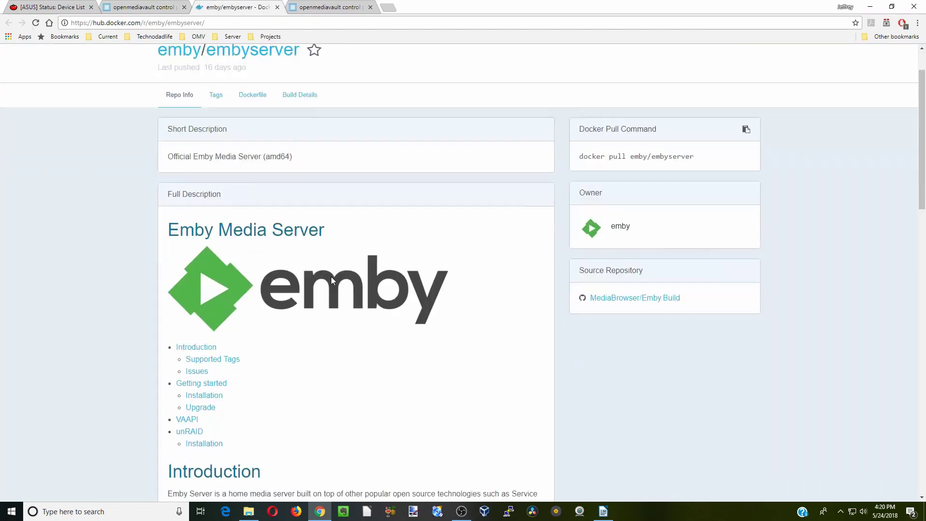
scroll(331, 281, down, 10)
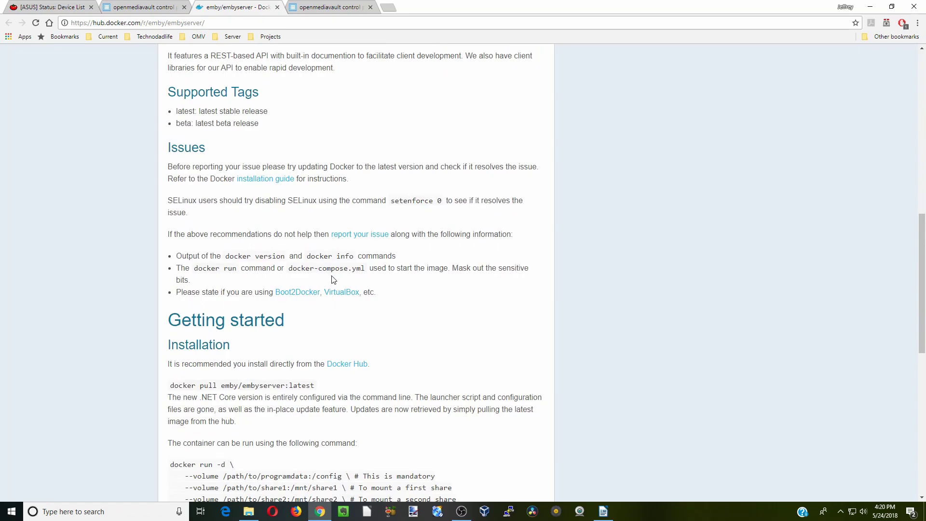
scroll(333, 279, down, 5)
scroll(332, 279, down, 2)
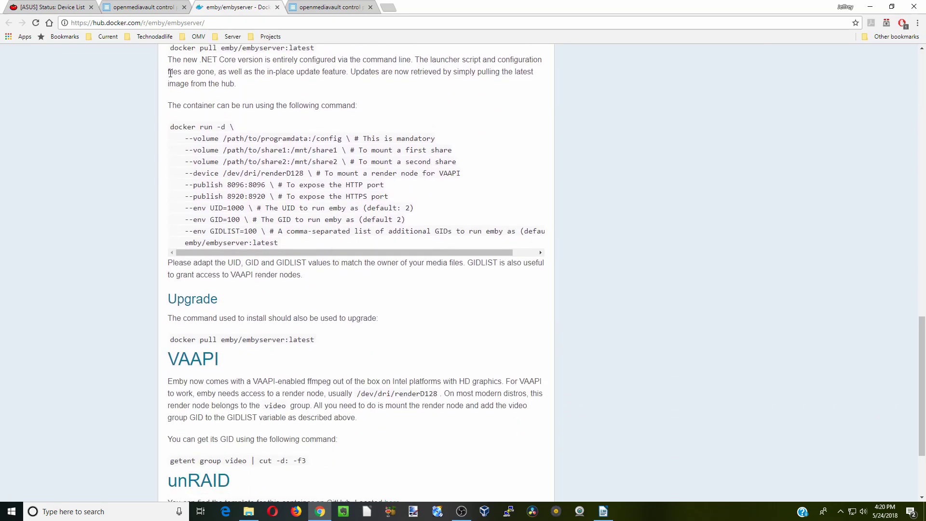
click(144, 7)
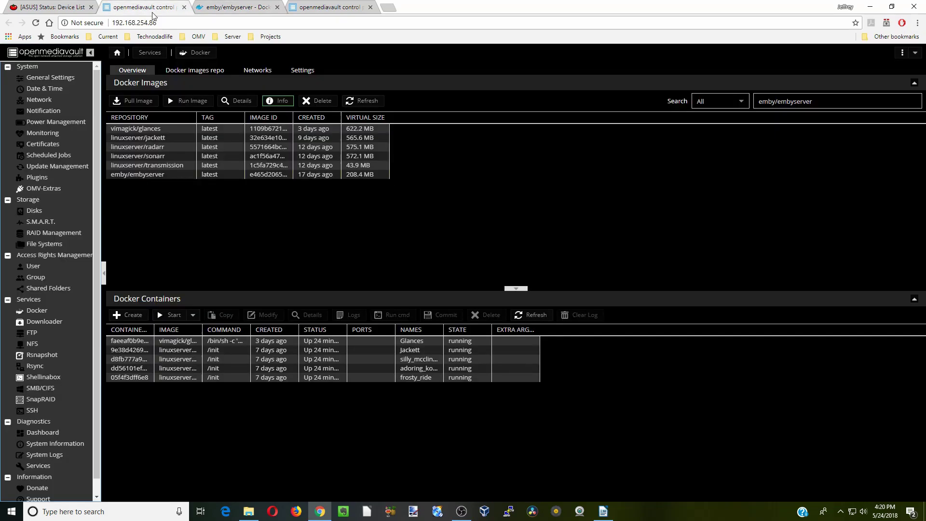
- Select the emby/embyserver image, then go to the Shellinabox service settings
click(168, 177)
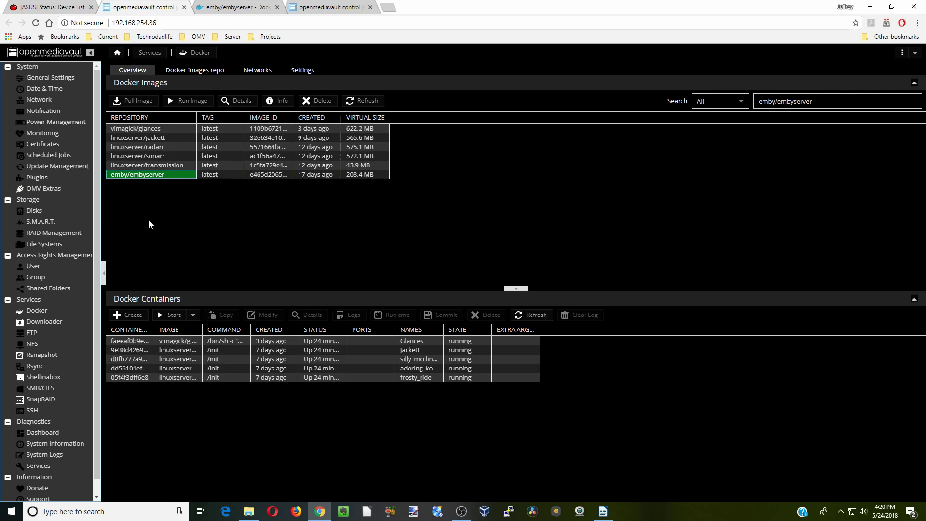
click(57, 378)
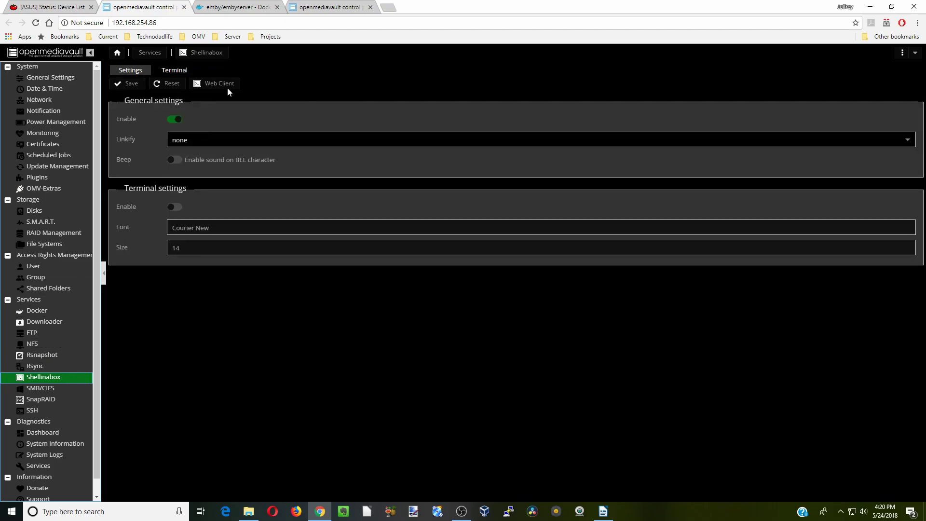
- Launch the Shellinabox web client past the certificate warning and look up the media user's id
click(218, 86)
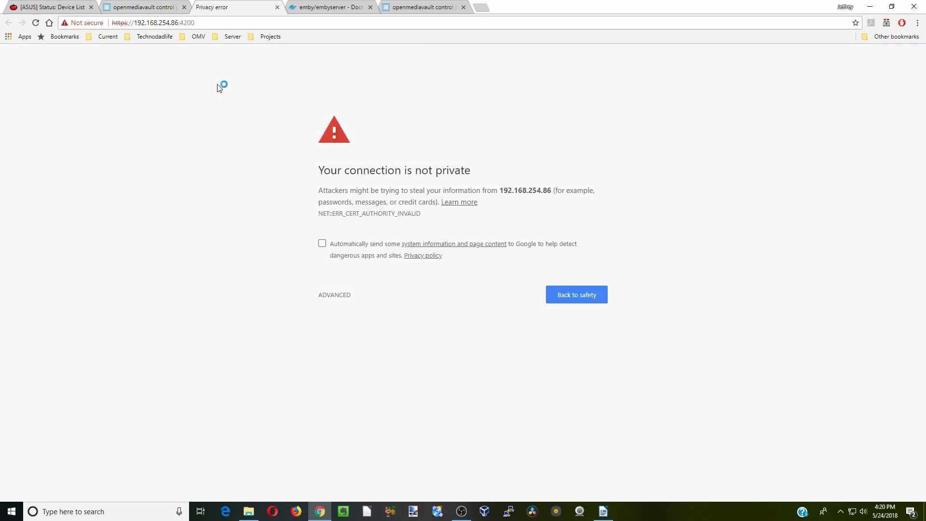
click(338, 299)
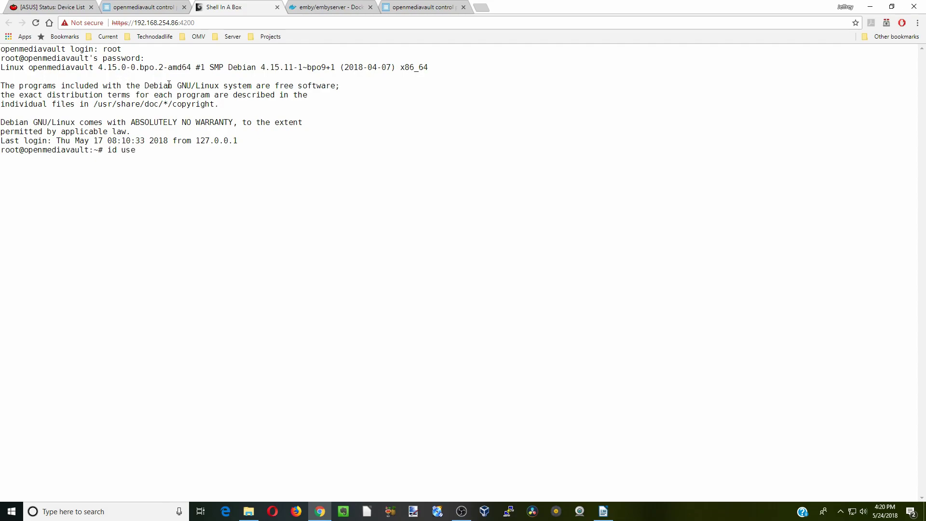
key(Return)
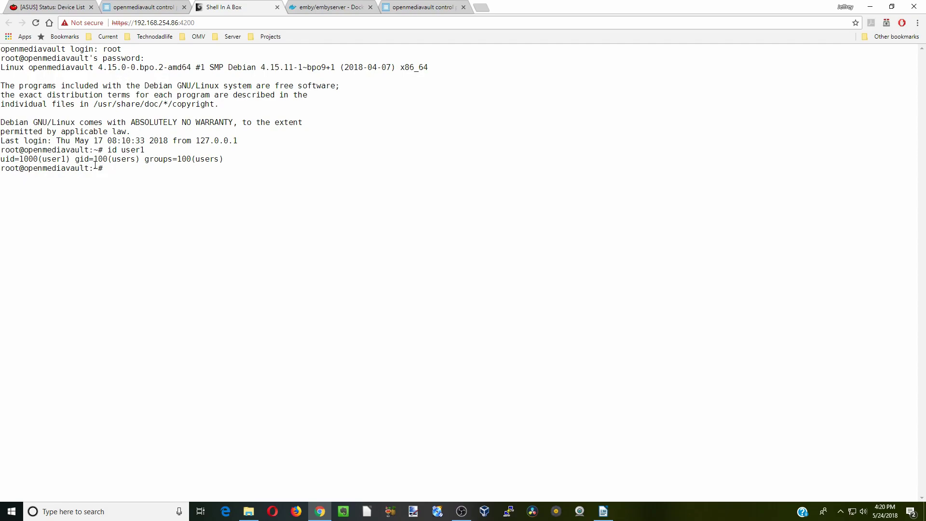
- Start a container from emby/embyserver named 'emby' with restart policy always
click(167, 8)
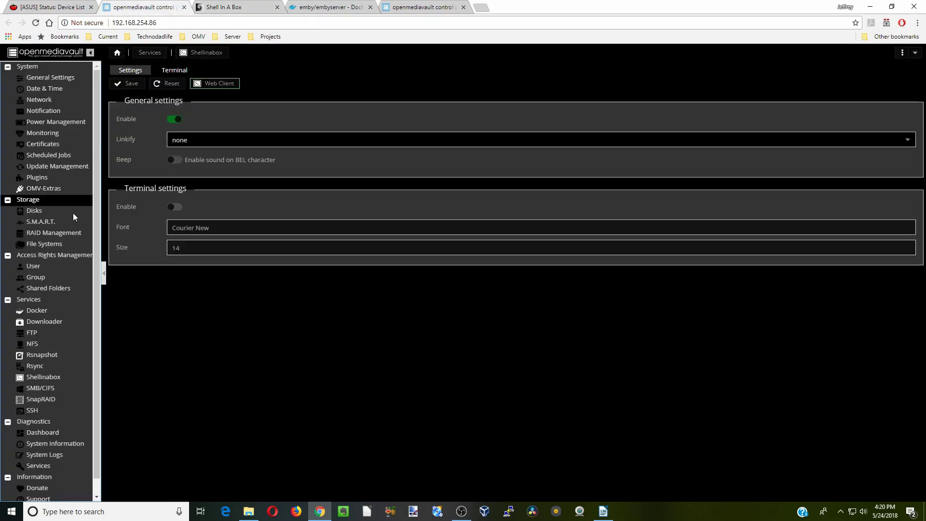
click(60, 311)
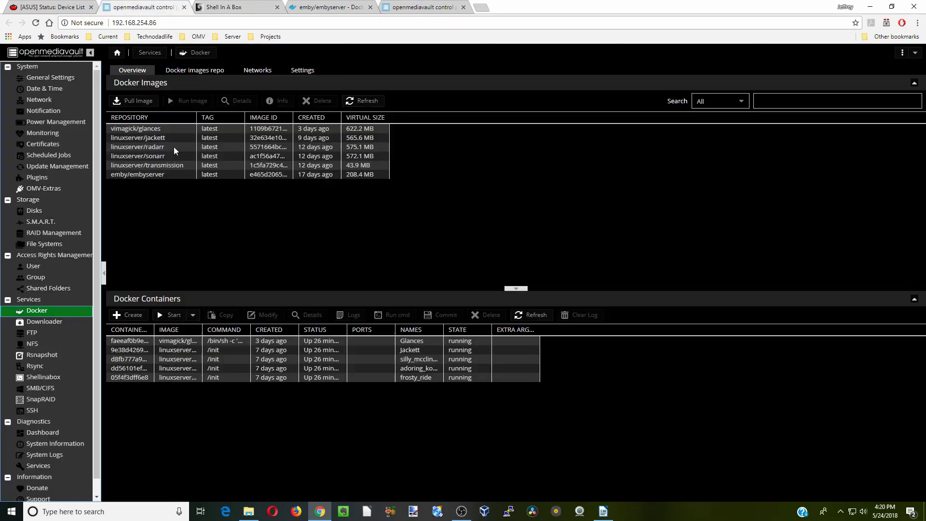
click(192, 174)
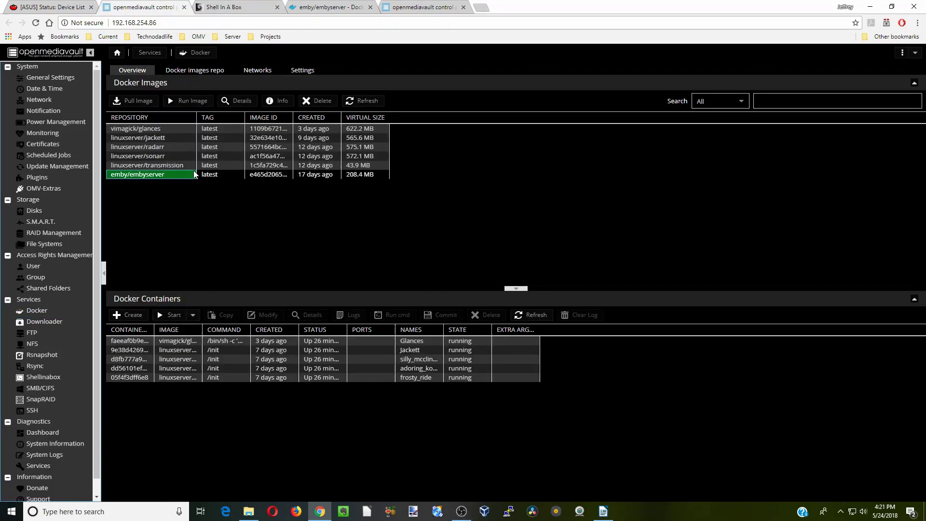
click(192, 101)
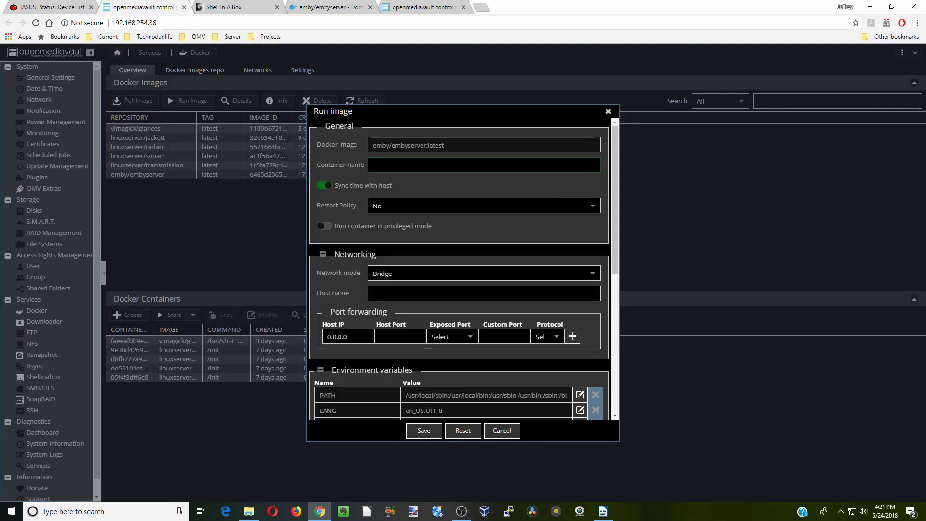
text(emby)
click(462, 206)
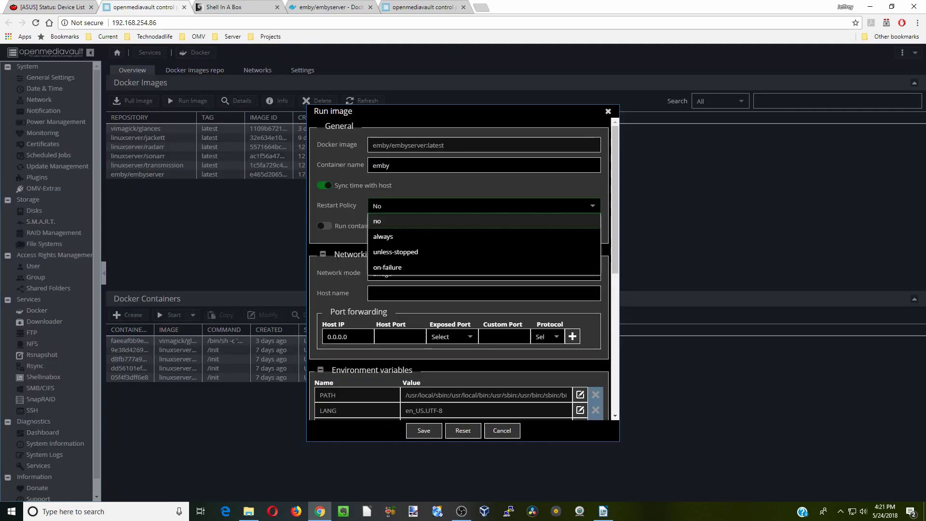
click(461, 241)
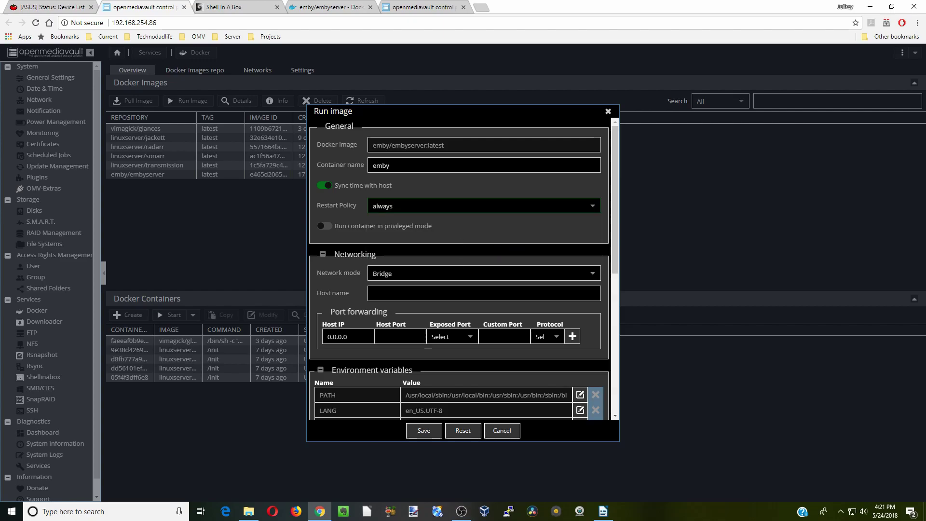
click(456, 274)
- Choose Host network mode and set the UID environment variable to 1000
click(457, 304)
scroll(456, 303, down, 1)
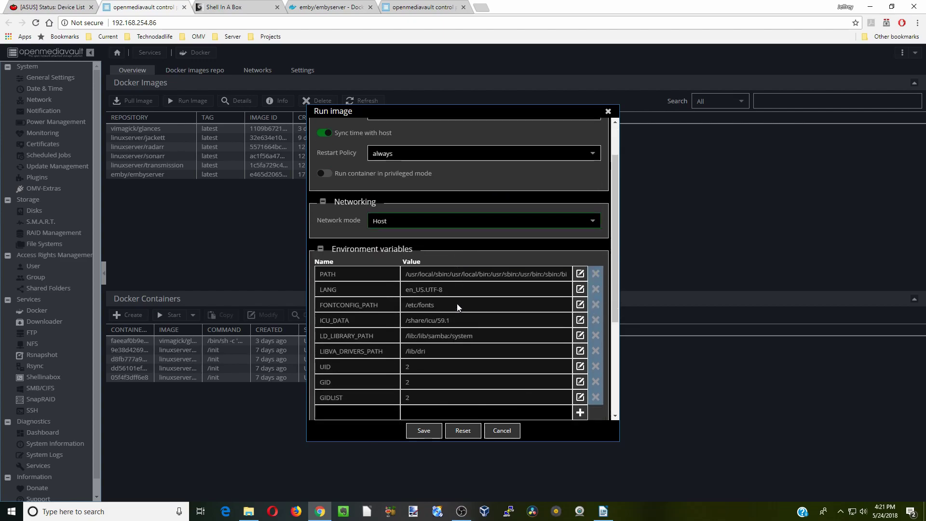
scroll(456, 303, down, 3)
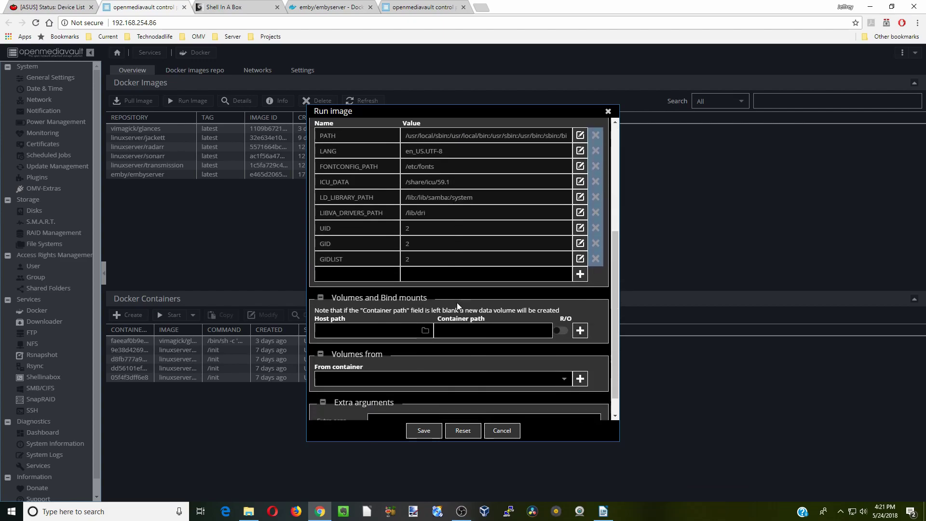
click(580, 227)
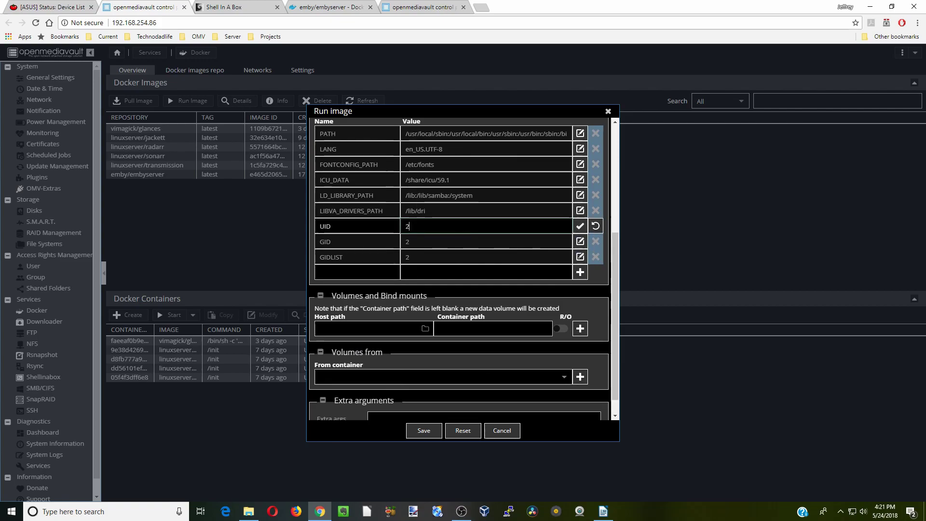
double_click(408, 227)
text(1000)
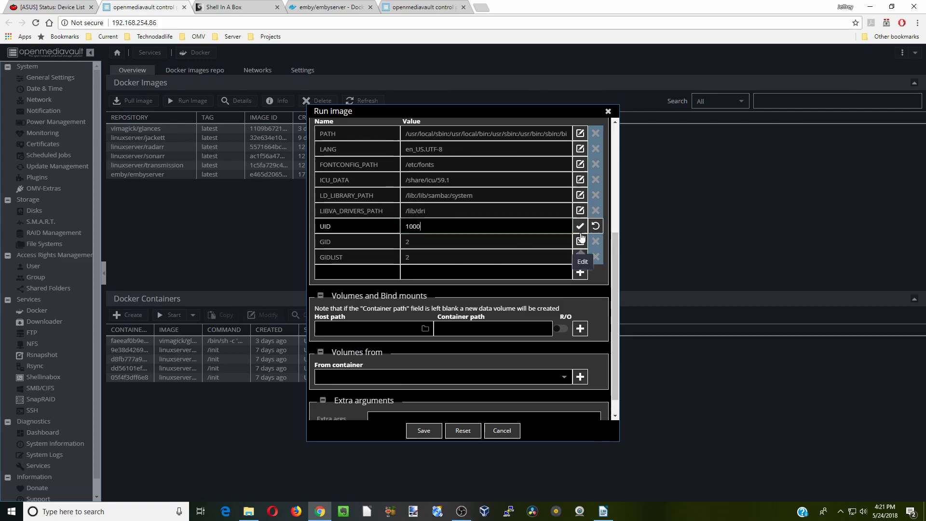
click(581, 227)
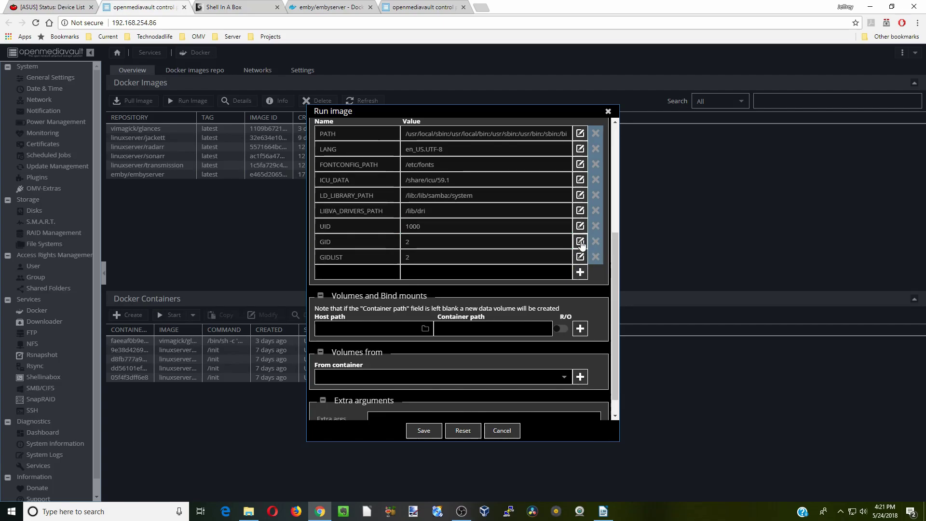
- Set the GID and GIDLIST environment variables both to 100
click(581, 241)
double_click(408, 242)
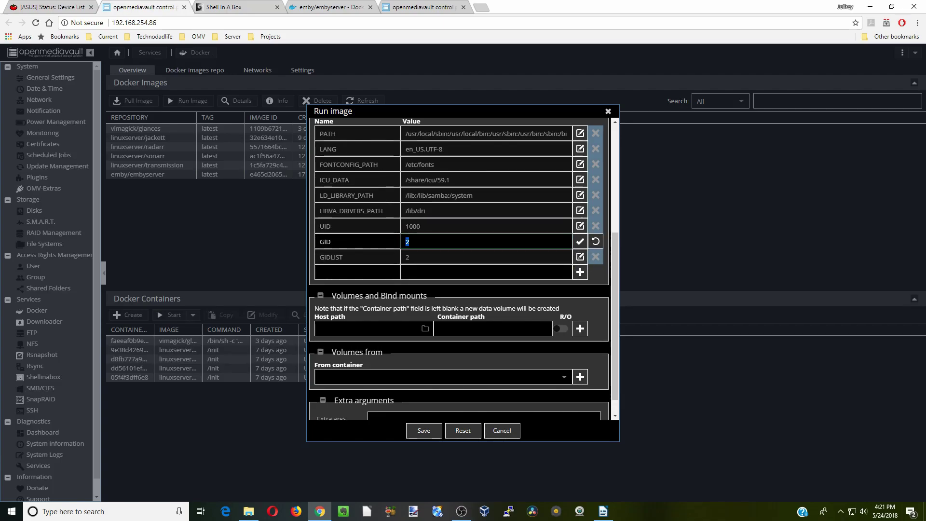
text(100)
click(581, 241)
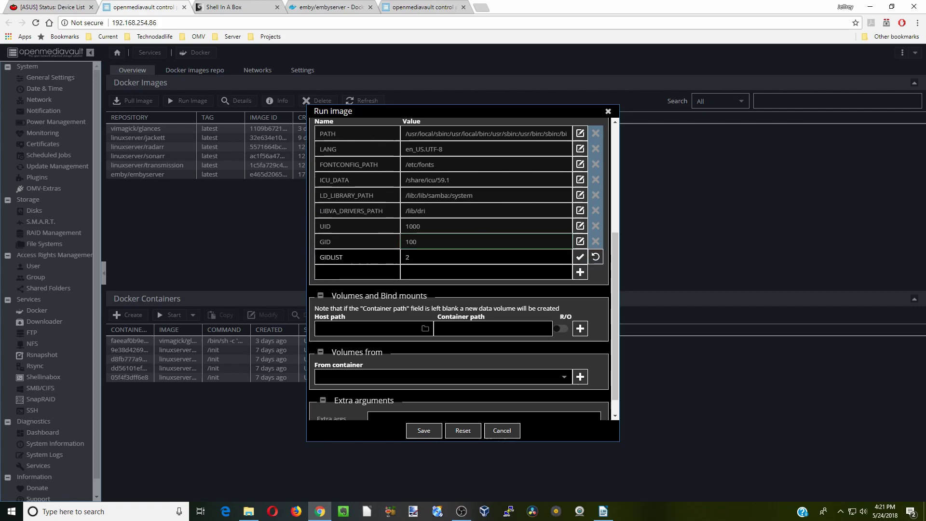
click(581, 256)
key(BackSpace)
text(1)
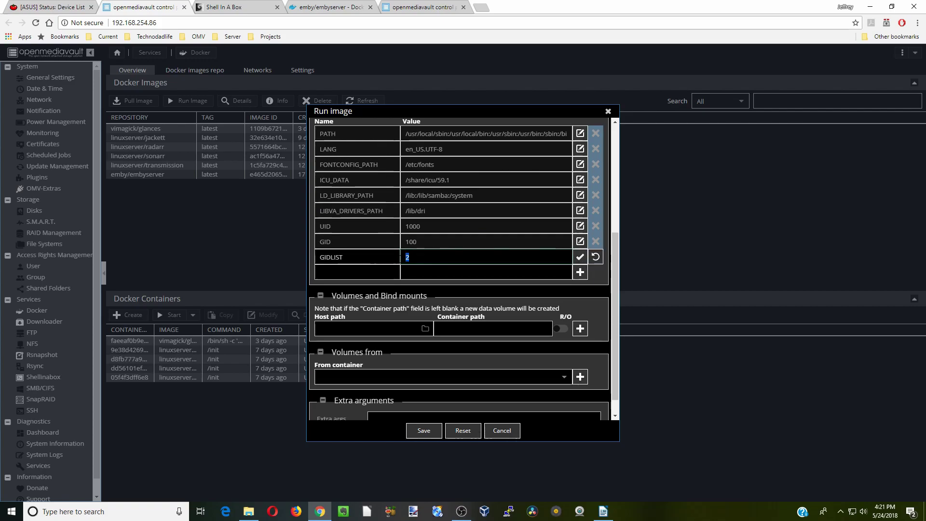
text(00)
key(Return)
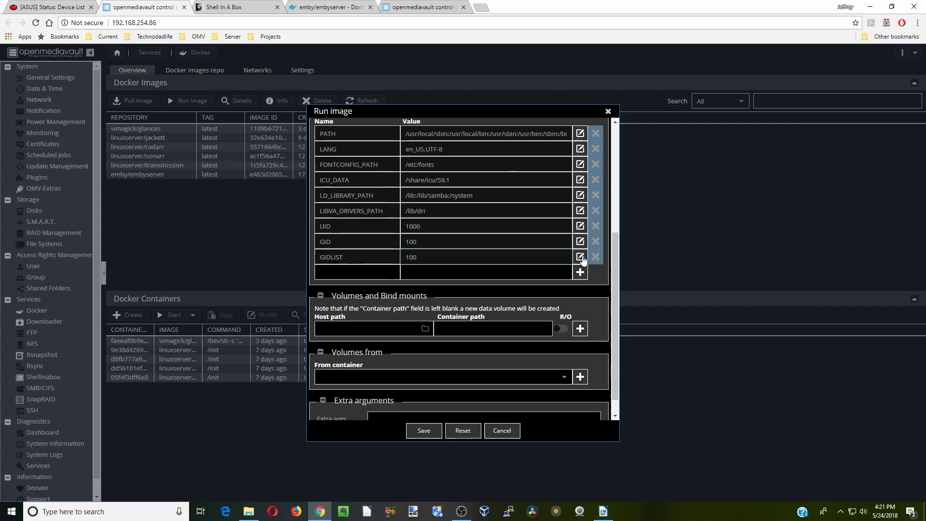
click(530, 329)
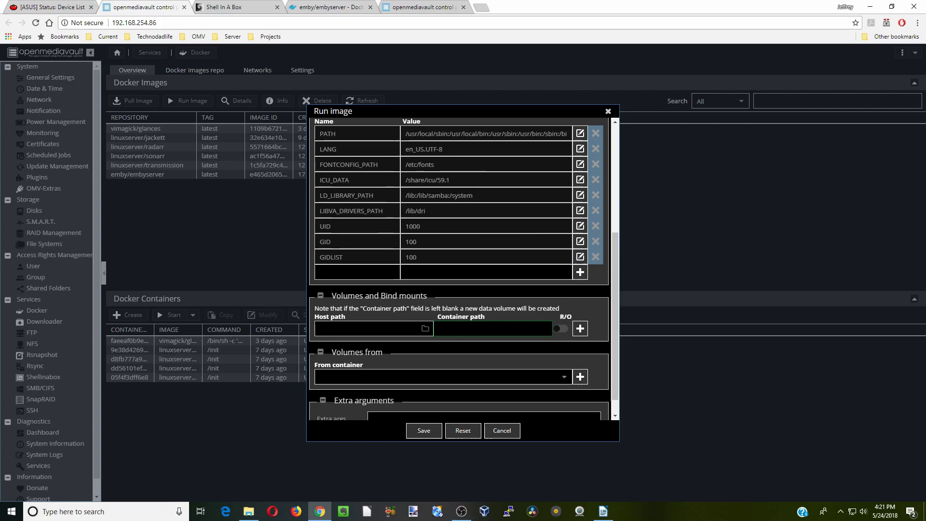
- Enter /config as the first bind mount's container path
text(/config)
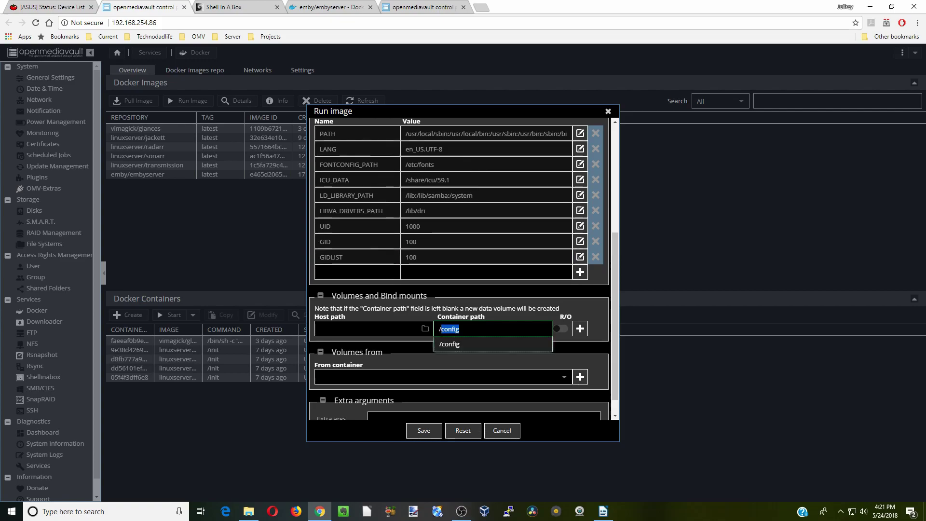
click(461, 345)
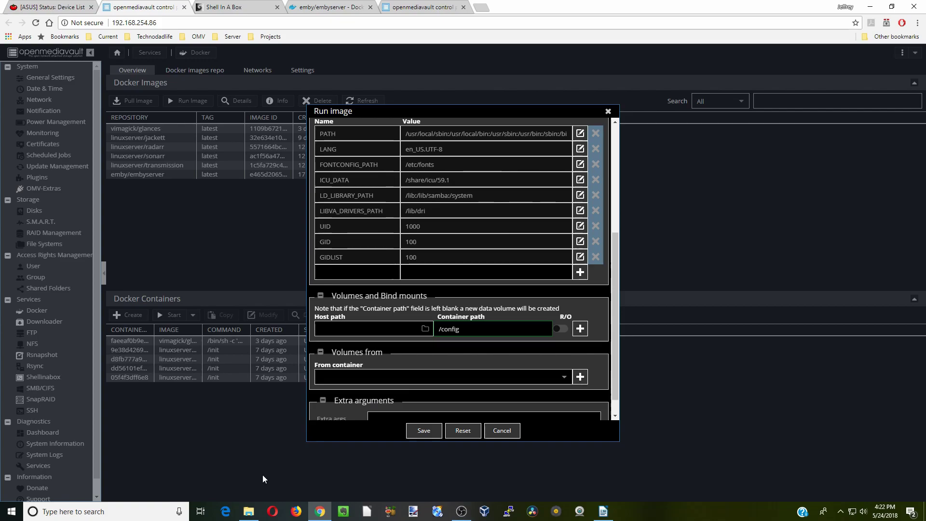
- Create an 'Emby' folder in the OPENMEDIAVAULT Appdata share, then minimize File Explorer
click(254, 517)
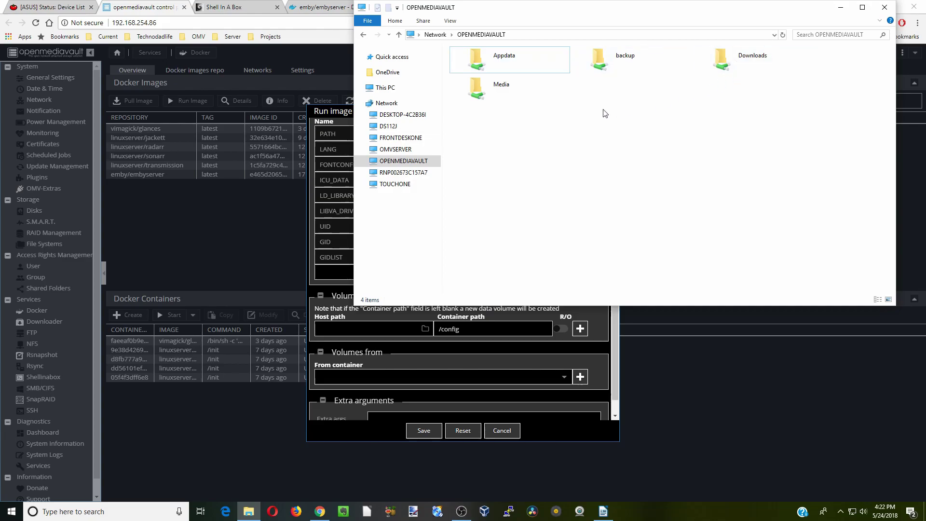
double_click(505, 60)
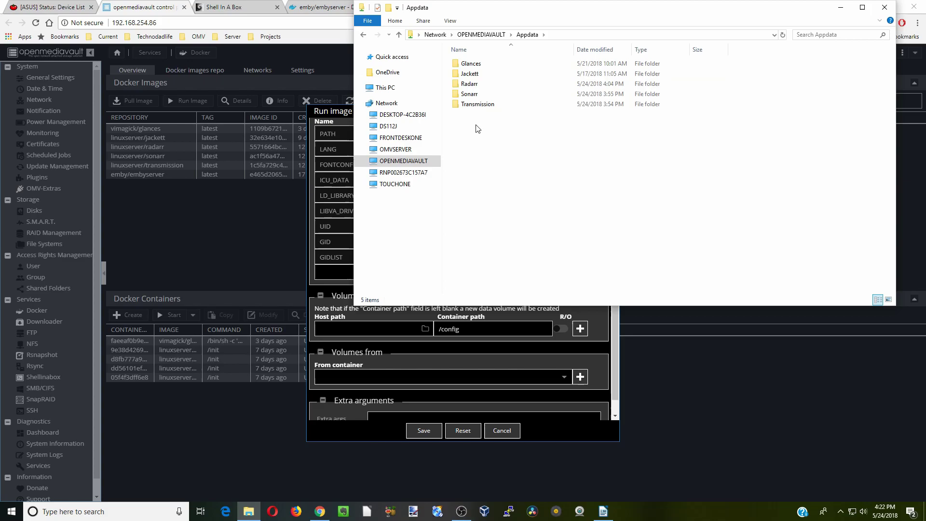
right_click(477, 129)
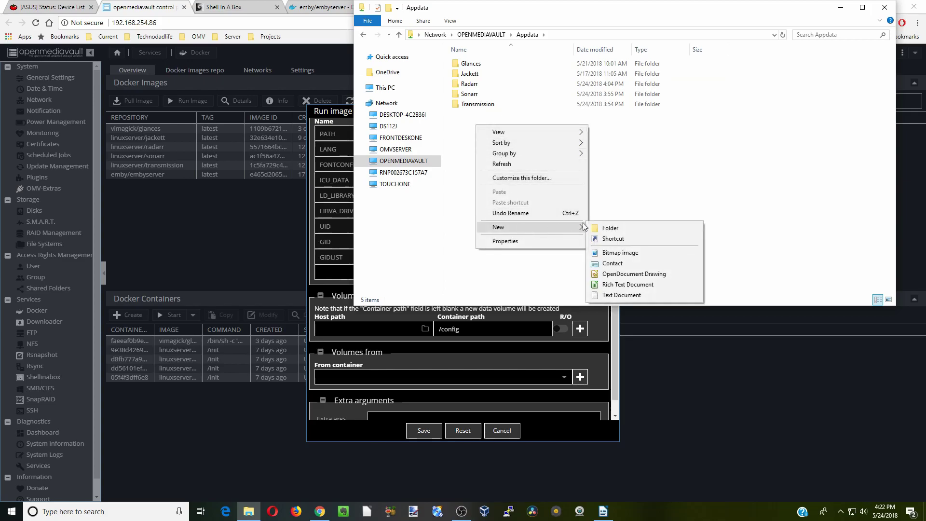
click(611, 229)
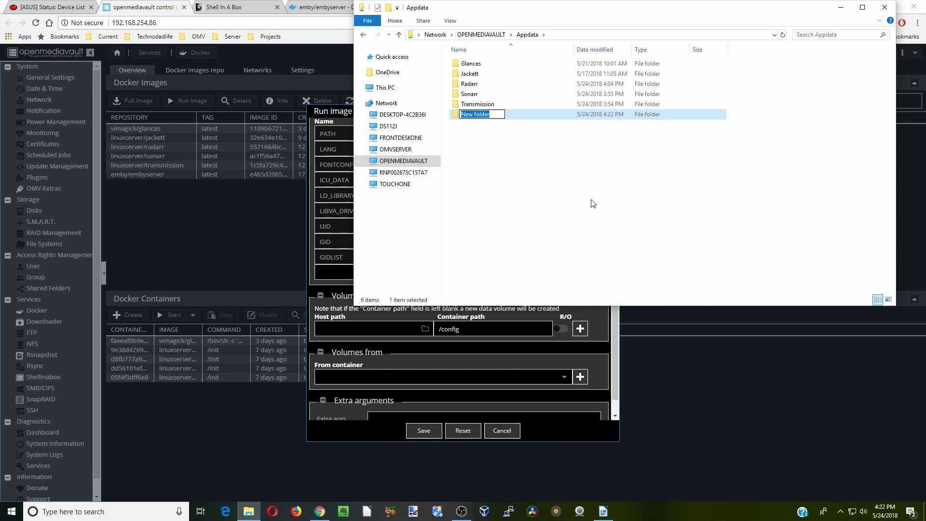
text(Emby)
key(Return)
click(840, 7)
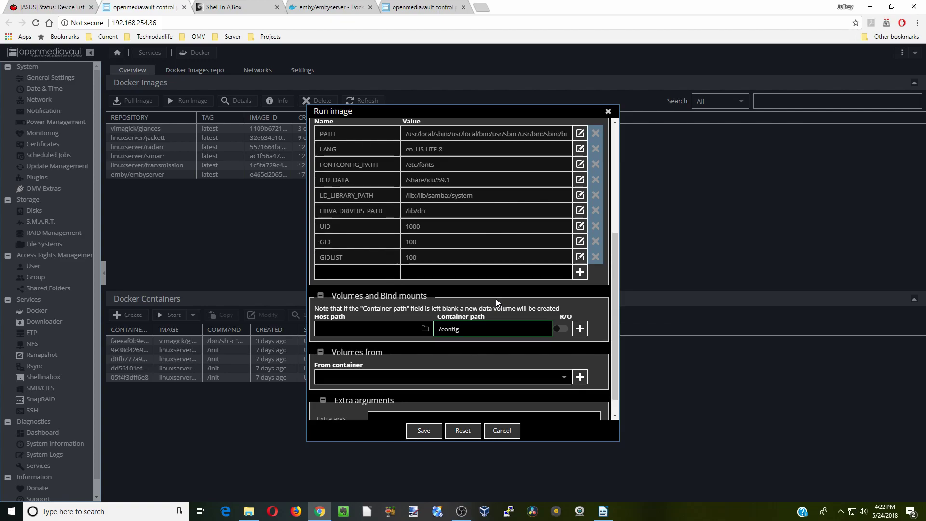
- Map host path /sharedfolders/Appdata/Emby to /config and add a second mount row
click(426, 330)
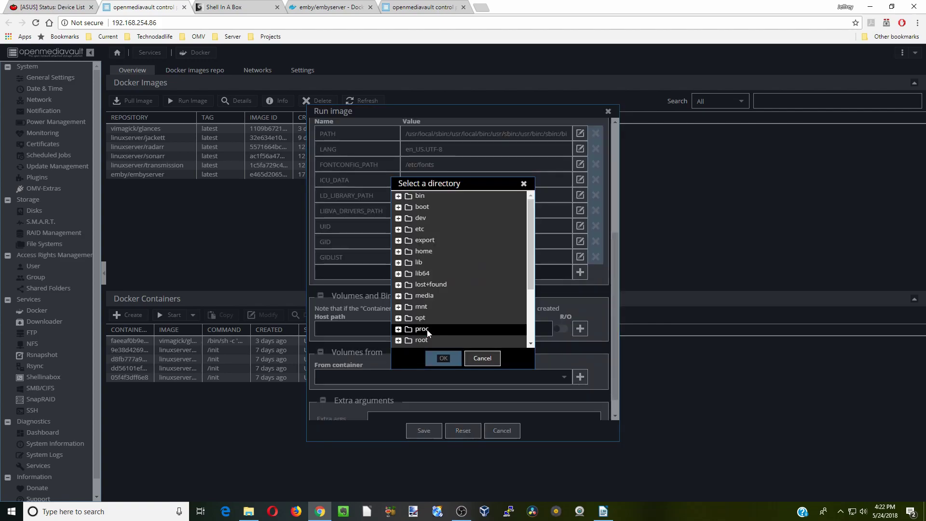
scroll(430, 304, down, 2)
double_click(431, 285)
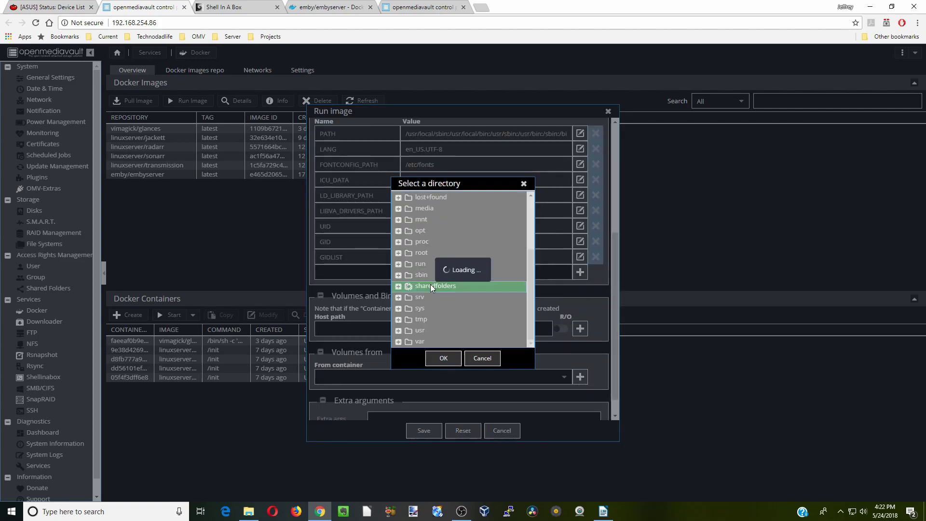
double_click(435, 297)
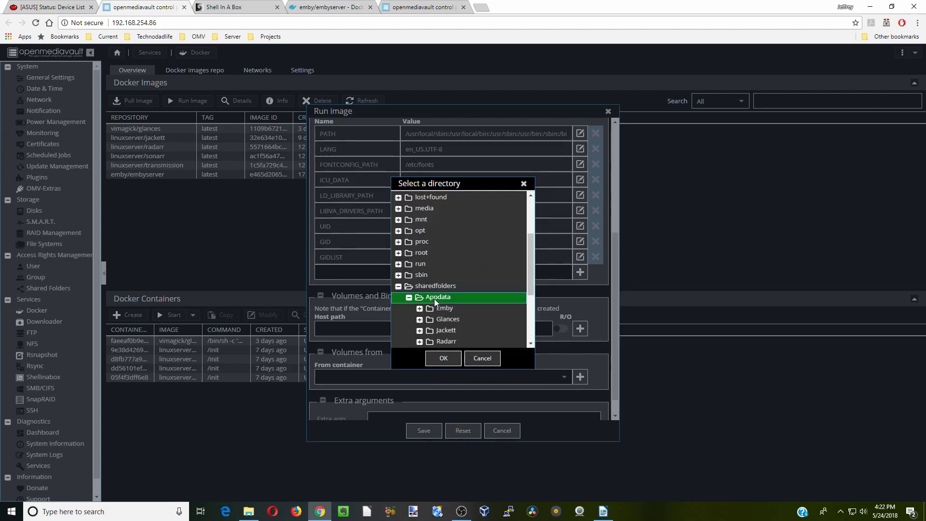
click(437, 309)
click(444, 358)
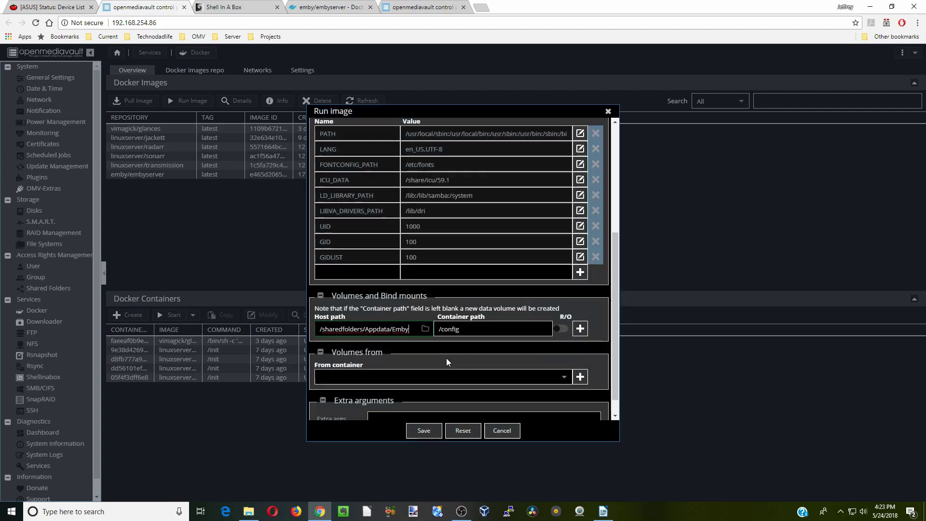
click(580, 329)
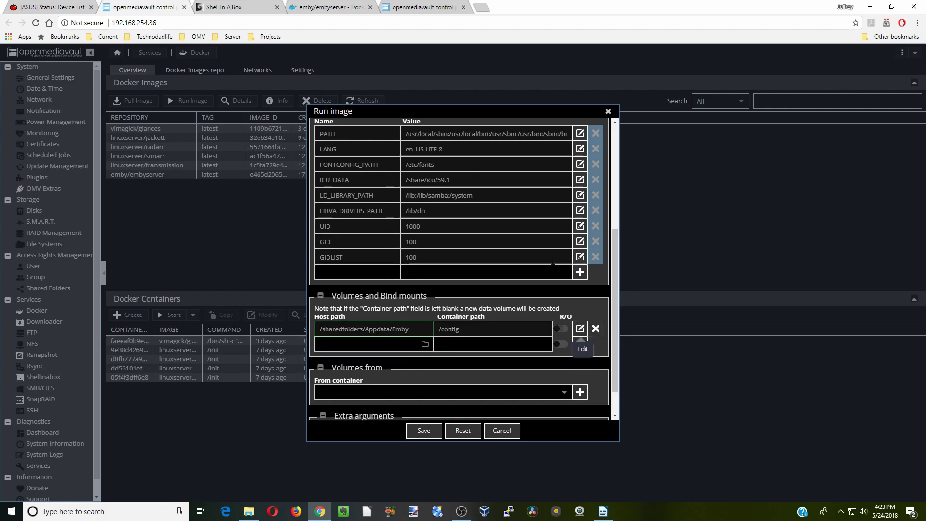
- Copy the /mnt/share1 path from Docker Hub's example run command and return to openmediavault
click(335, 13)
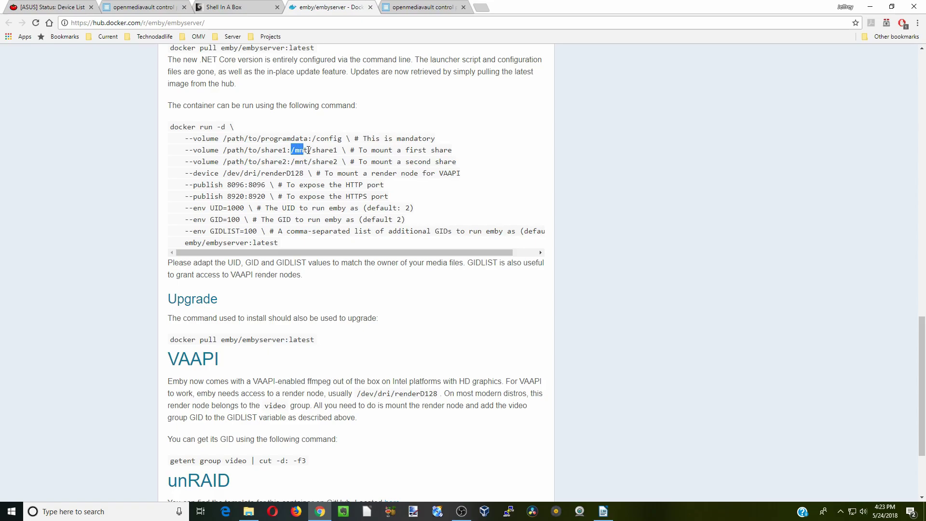
drag(308, 150, 338, 151)
right_click(330, 151)
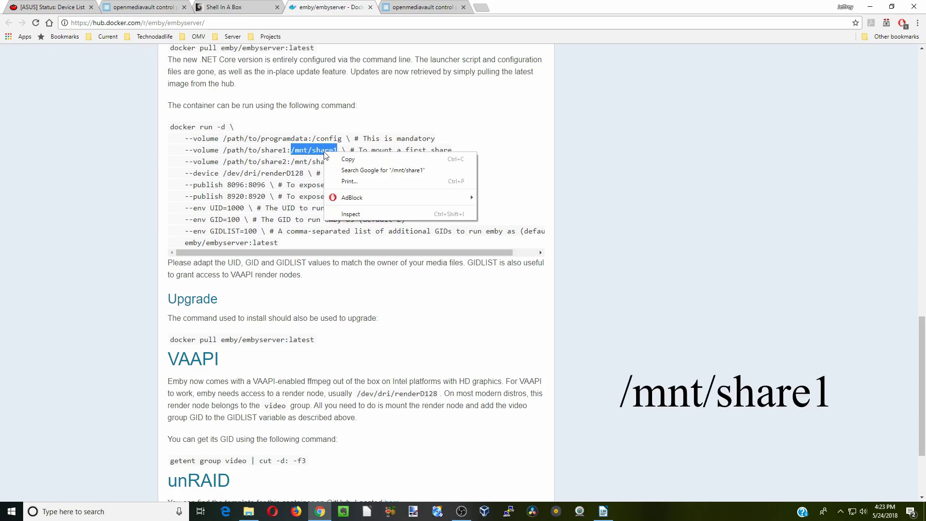
click(340, 158)
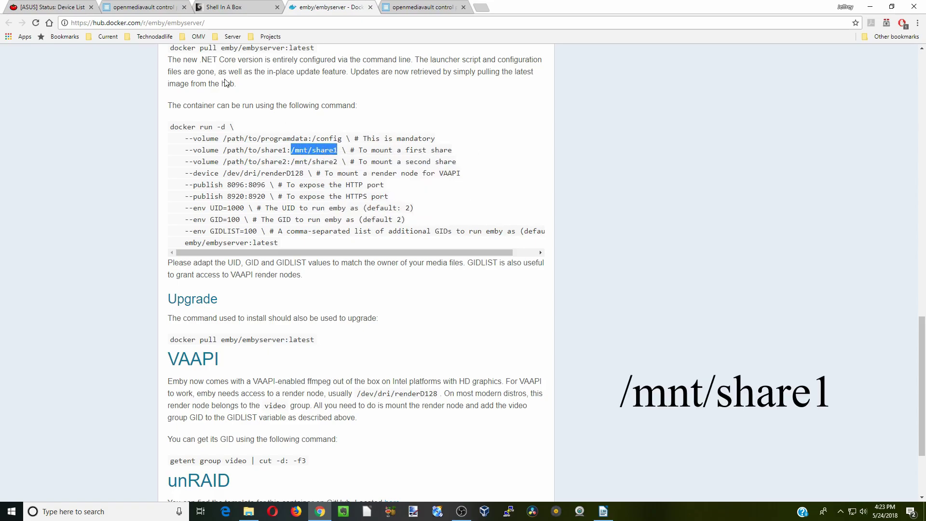
click(144, 7)
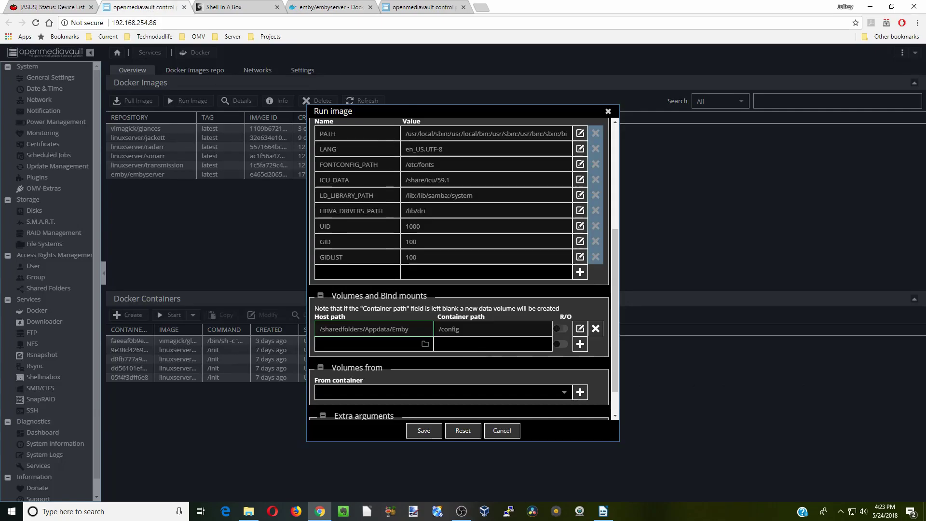
- Paste /mnt/share1 as the second container path, mapped to host folder /sharedfolders/Media
right_click(462, 348)
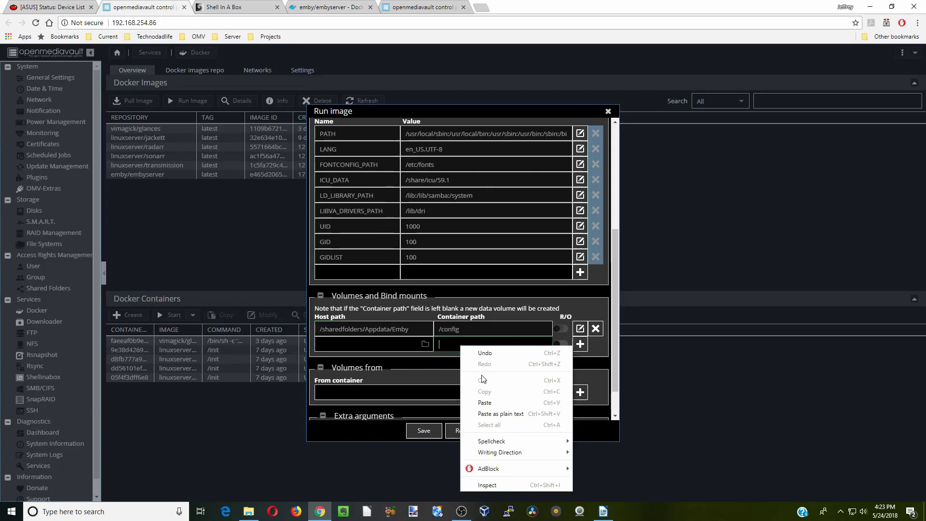
click(484, 403)
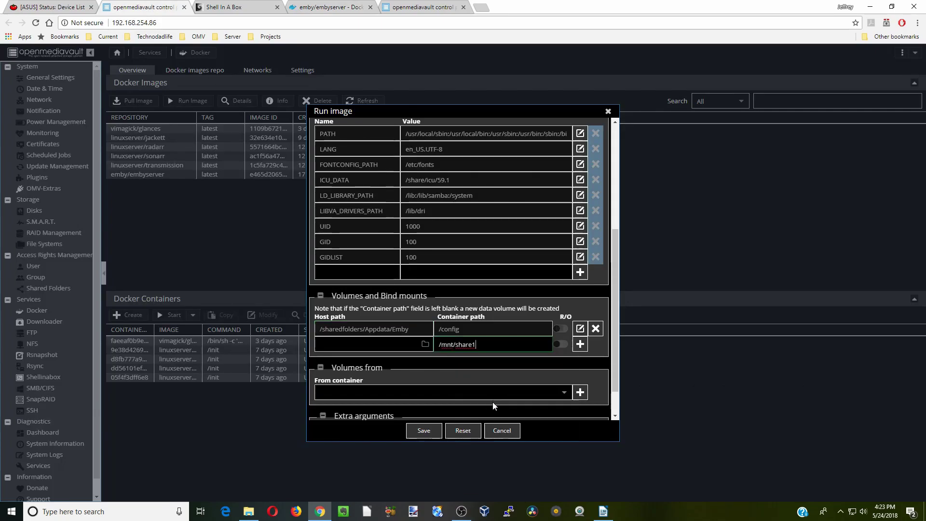
click(425, 344)
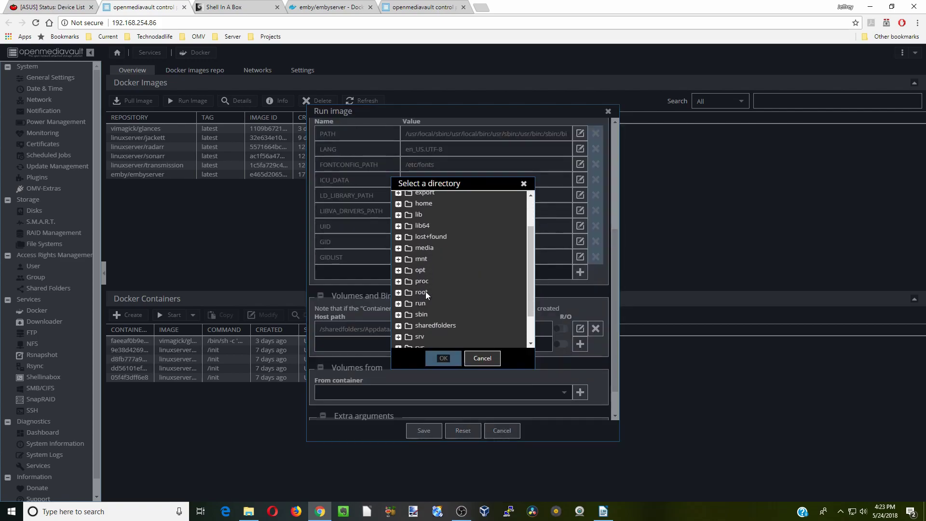
scroll(426, 291, down, 1)
double_click(429, 285)
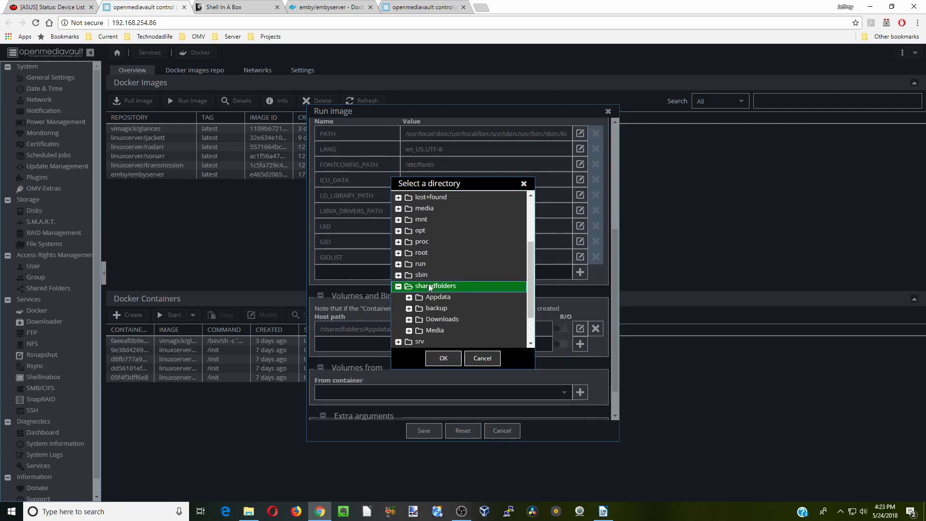
click(430, 330)
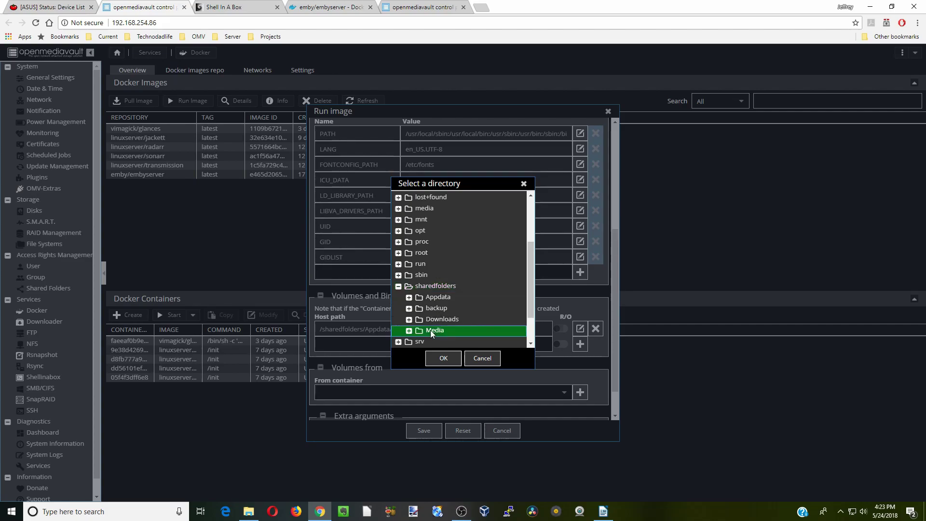
click(442, 358)
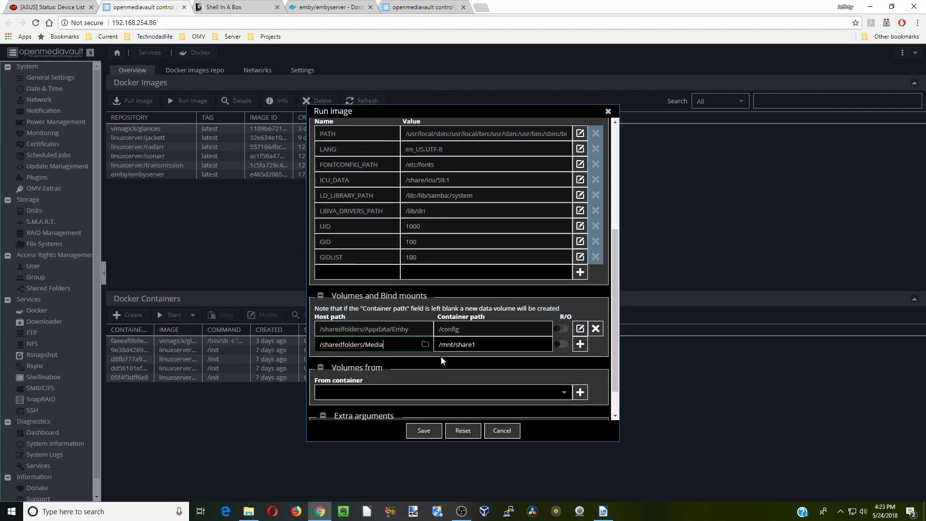
click(580, 344)
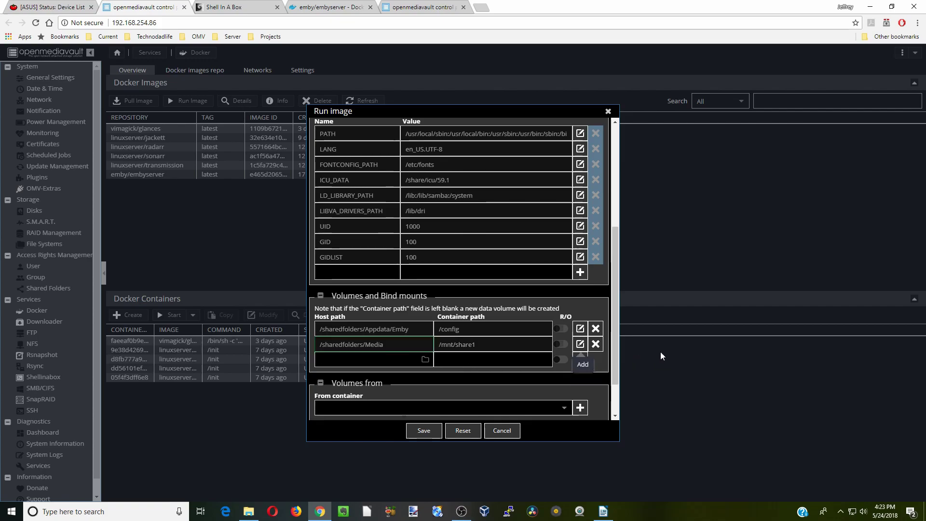
- Save and run the emby container
scroll(613, 316, down, 2)
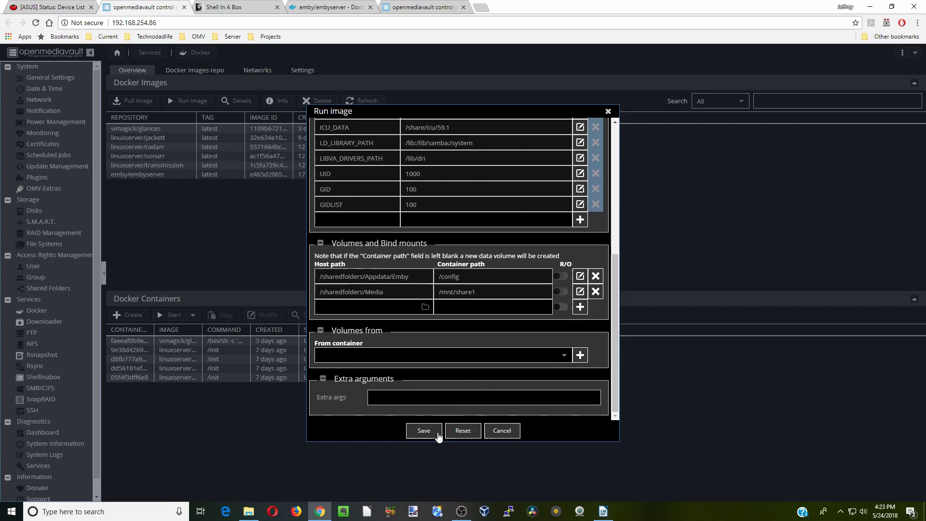
click(424, 430)
key(ctrl+t)
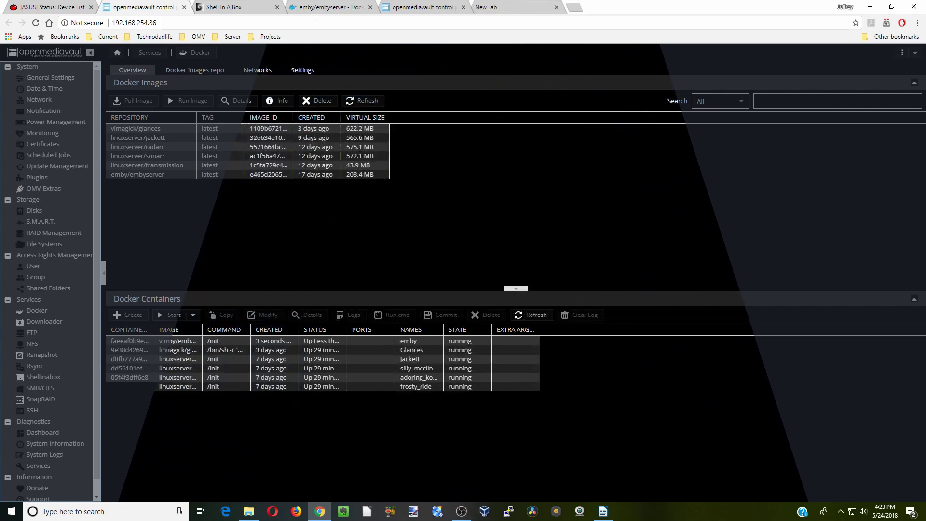
click(316, 7)
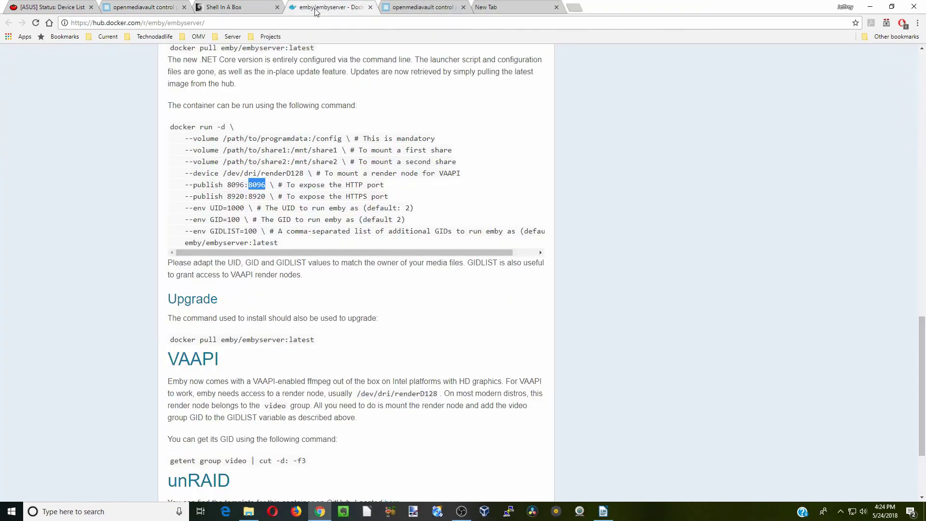
right_click(259, 189)
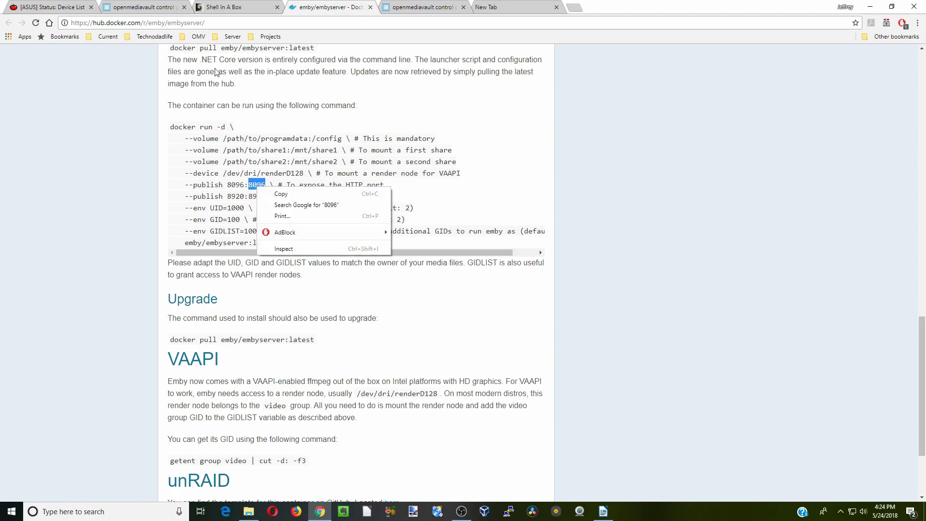
click(169, 9)
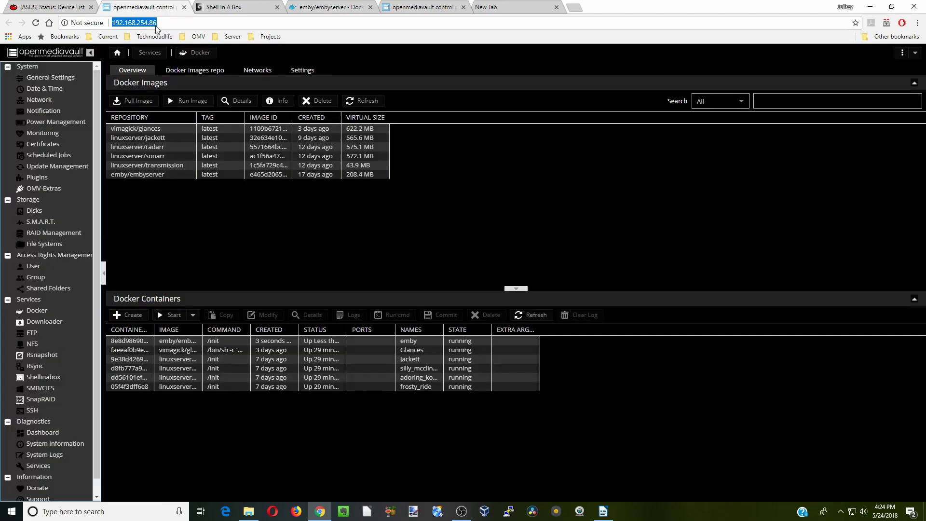
right_click(139, 23)
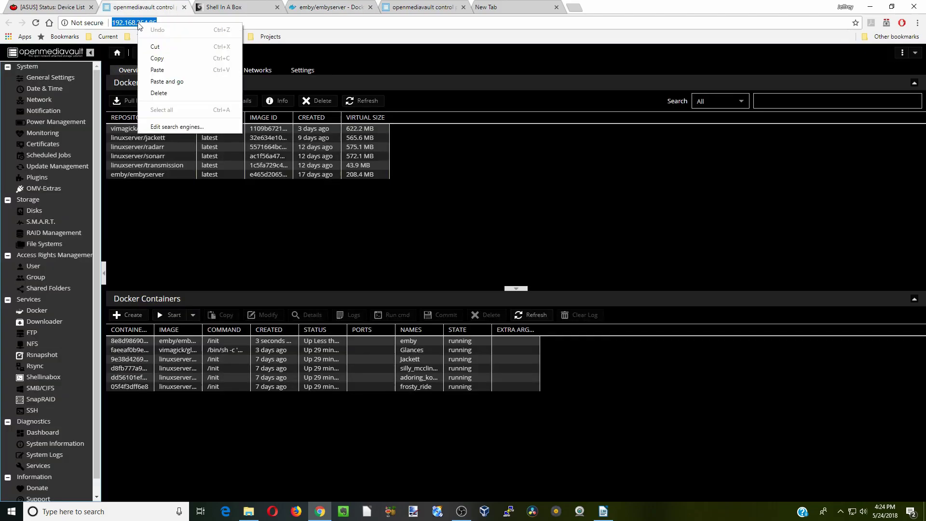
click(157, 59)
click(488, 8)
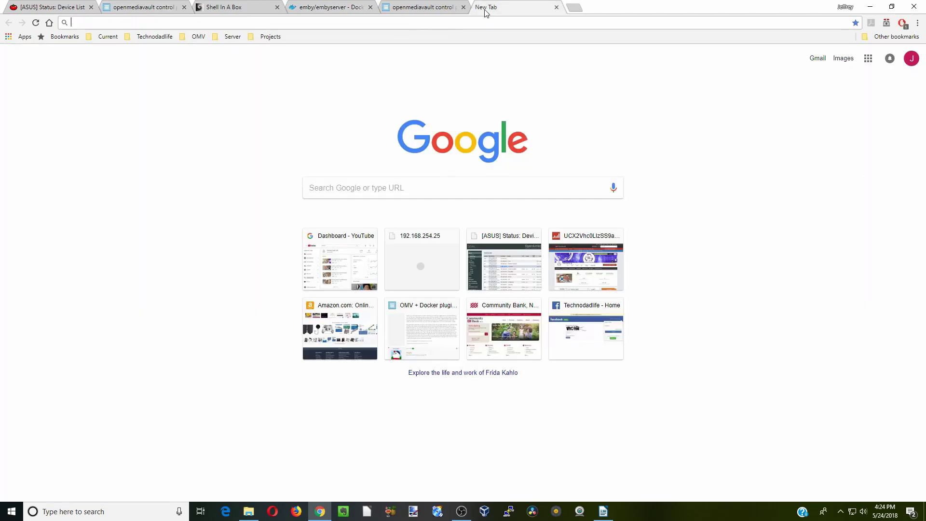
right_click(205, 27)
click(199, 68)
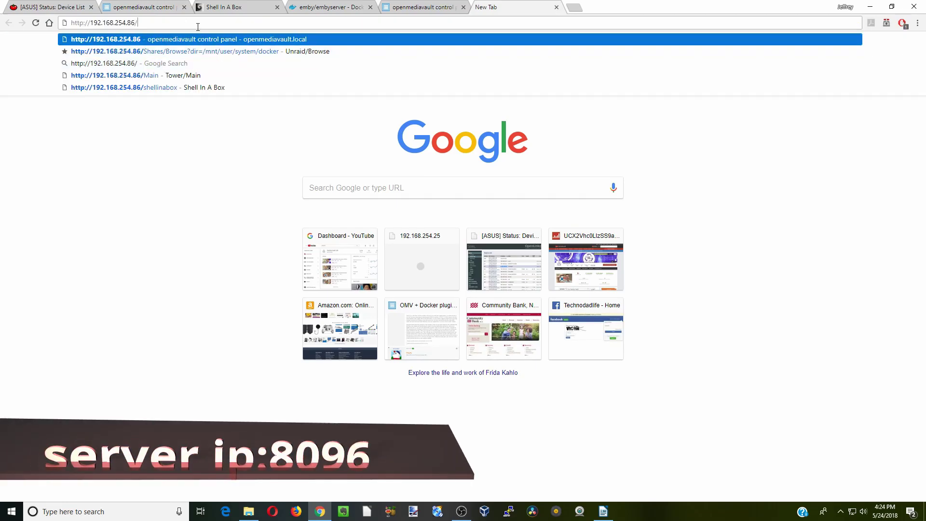
key(BackSpace)
text(:)
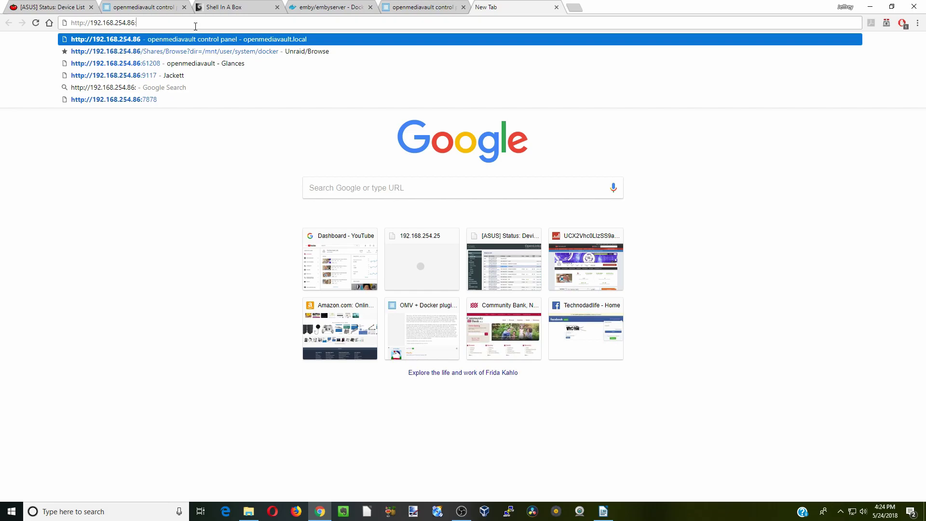
text(8096/web/wizardstart.html)
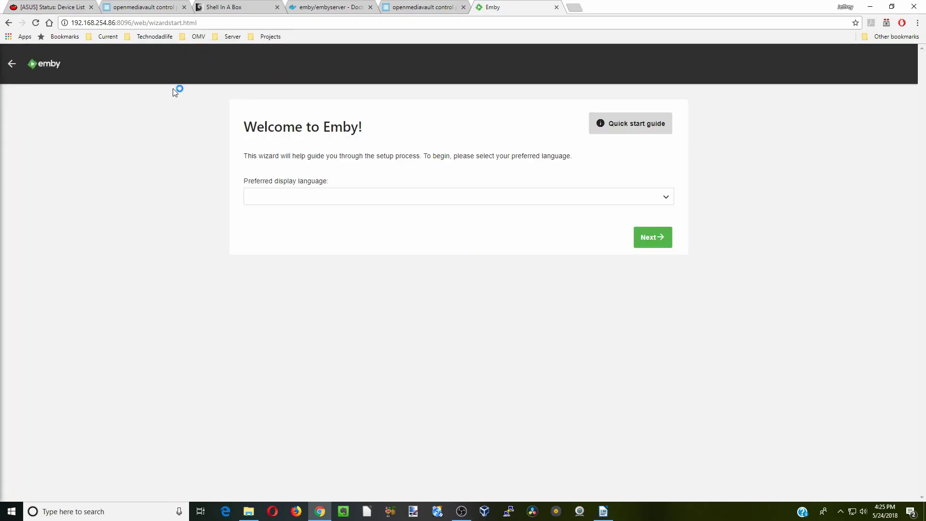
- Choose English (United States) as the display language and continue past the user page to media libraries
click(667, 199)
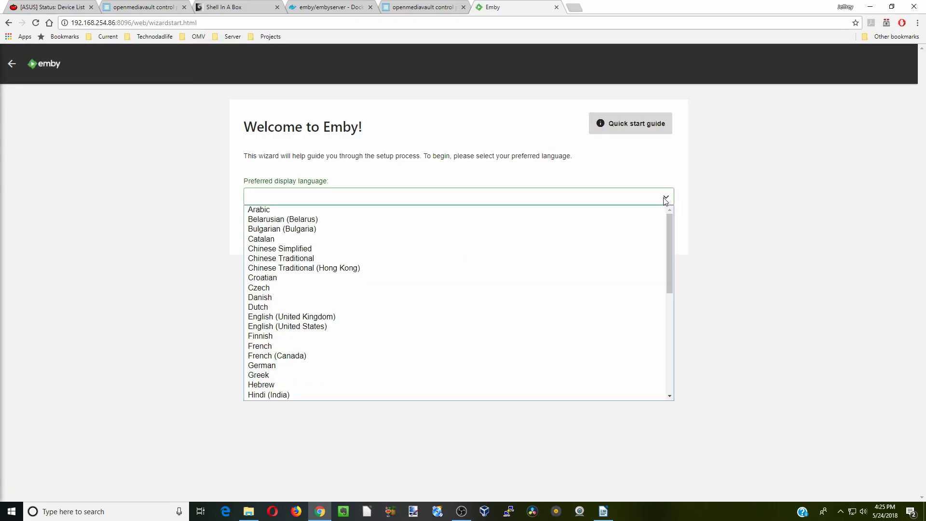
click(357, 326)
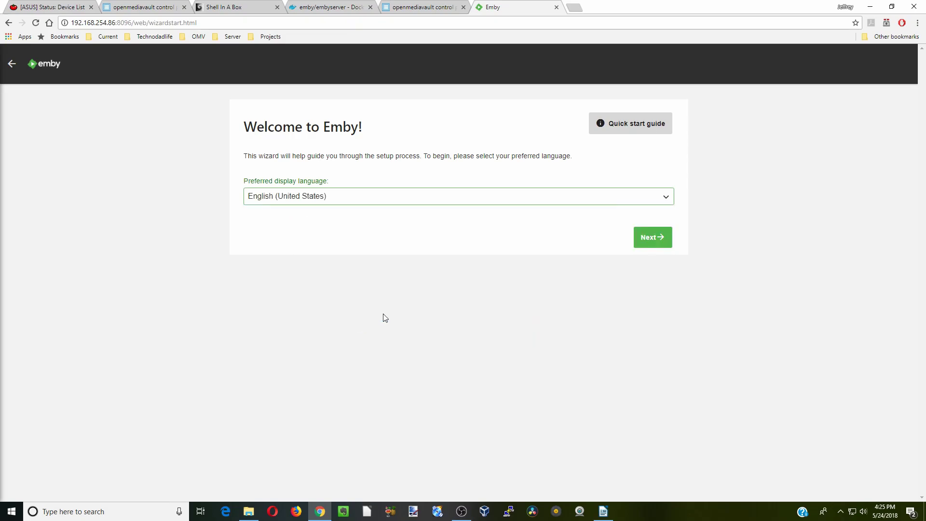
click(653, 241)
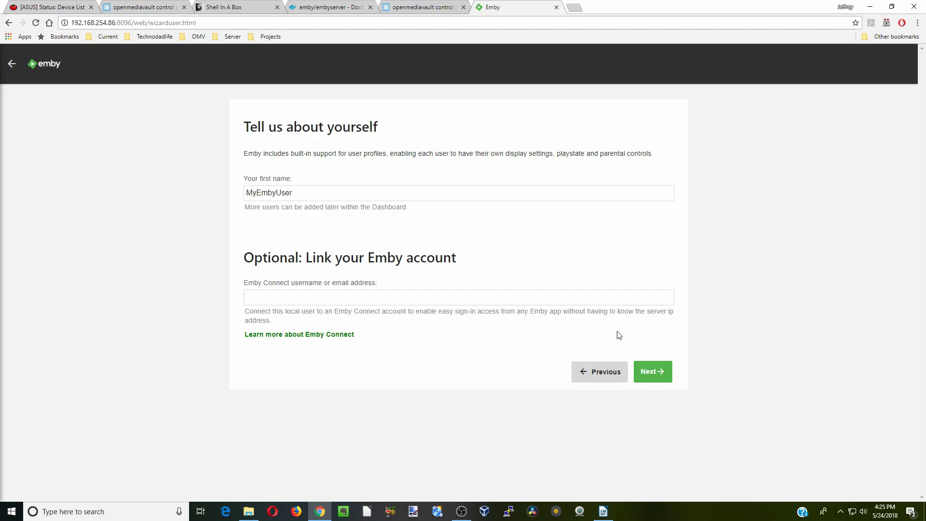
click(649, 375)
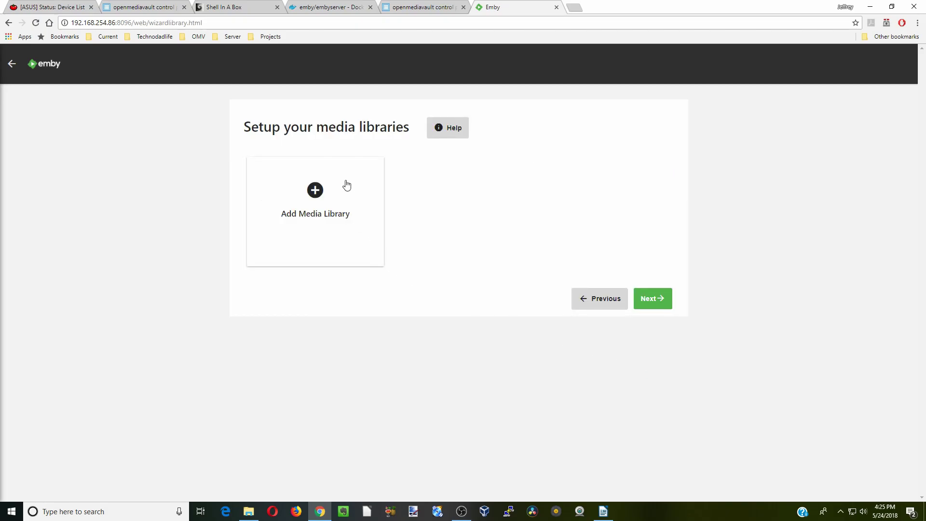
- Create a library with content type Movies using the folder /mnt/share1/Movies and save it
click(316, 193)
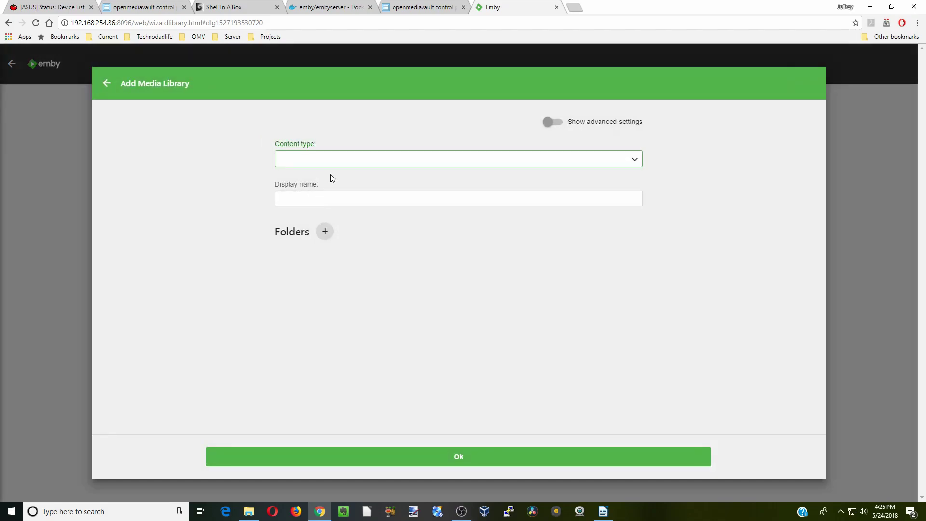
click(349, 158)
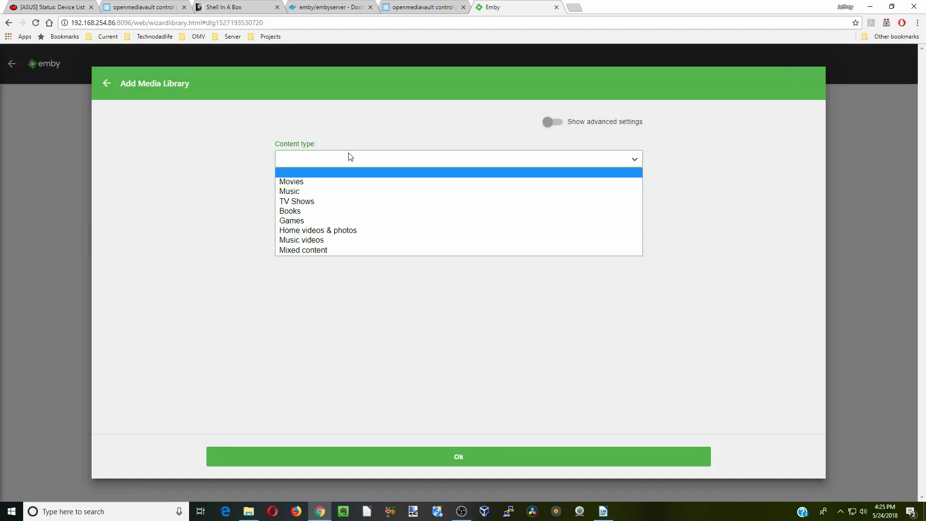
click(314, 183)
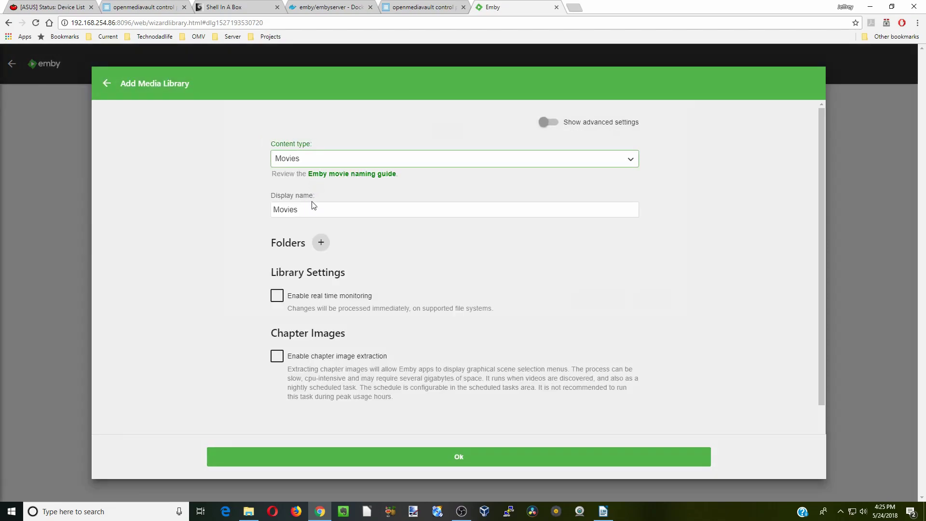
click(321, 242)
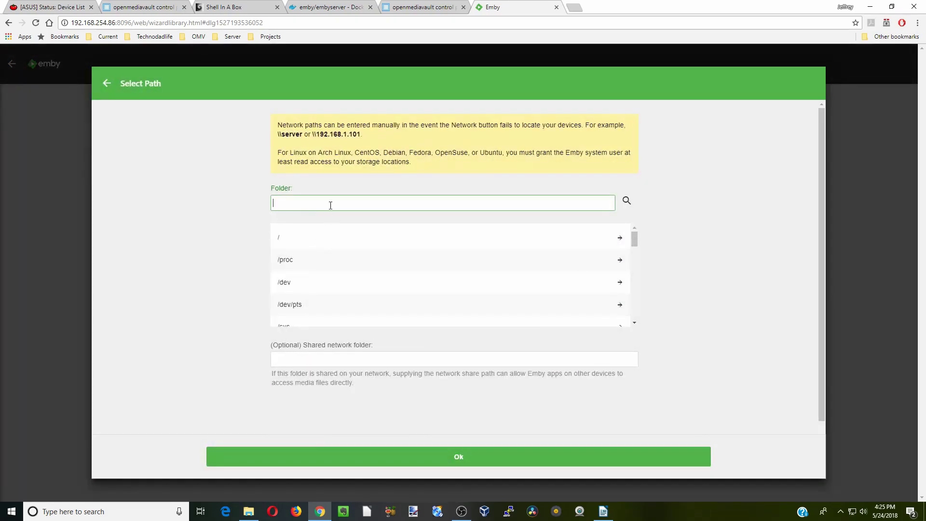
scroll(338, 214, down, 1)
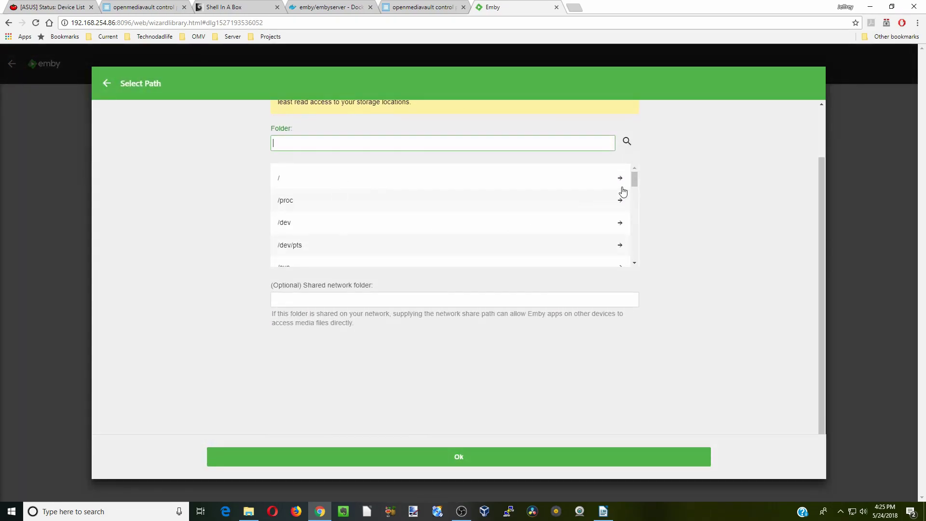
drag(637, 184, 638, 231)
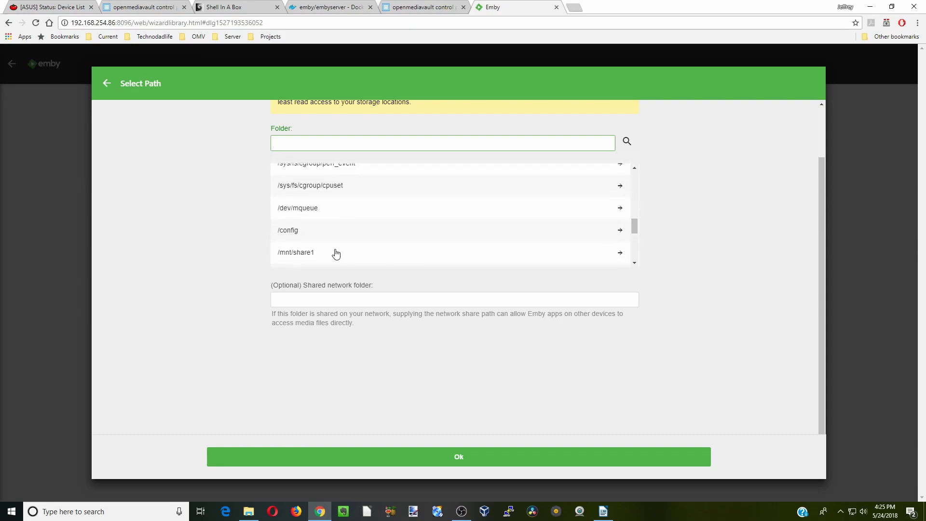
click(299, 255)
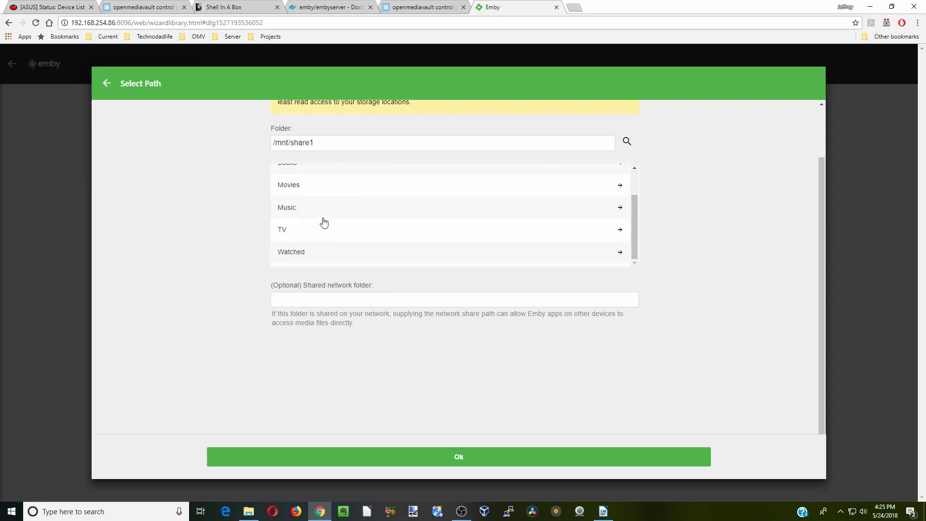
click(309, 191)
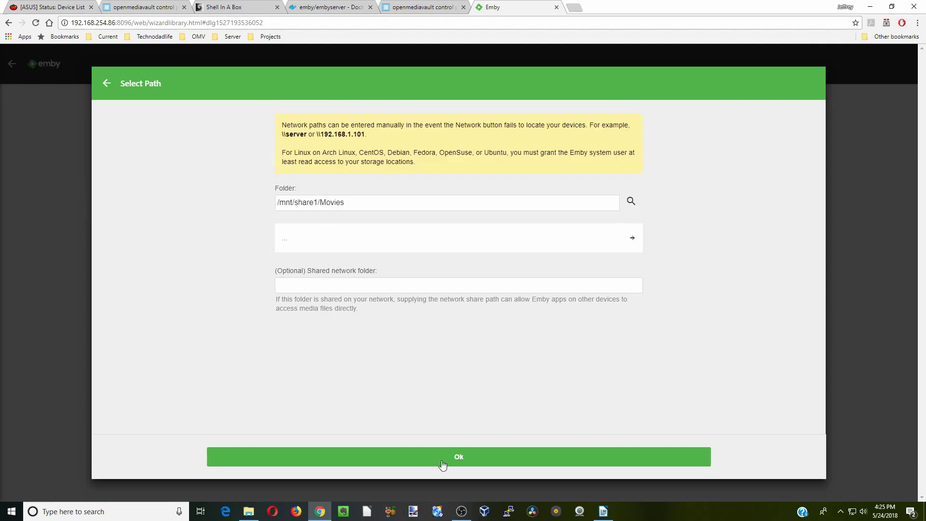
click(461, 462)
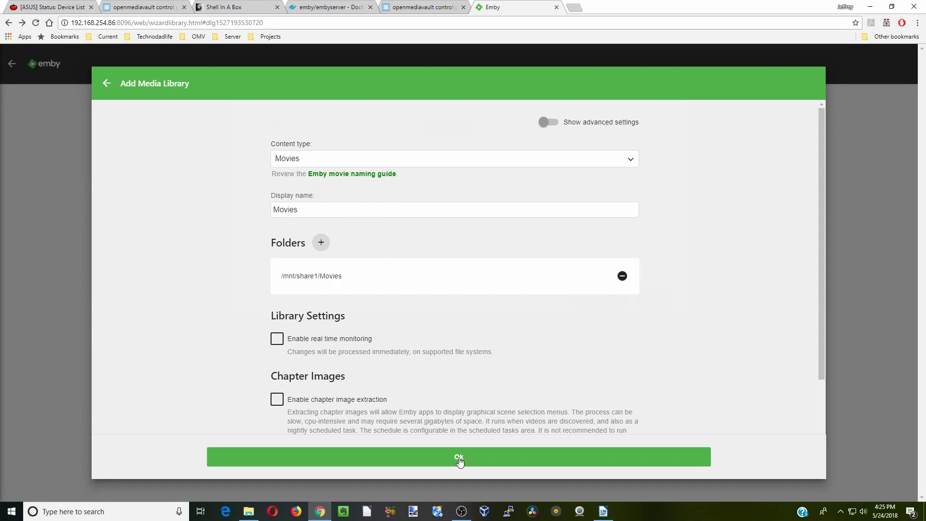
click(460, 461)
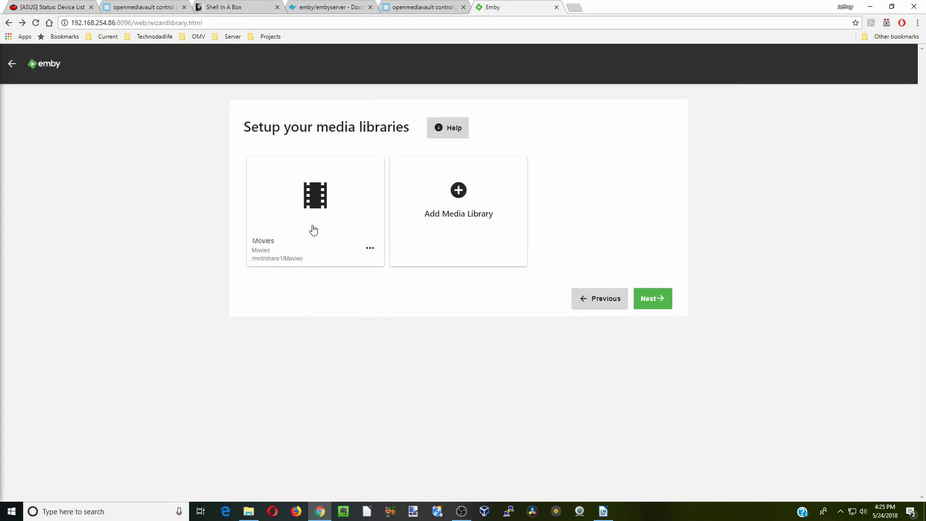
- Add a Music library using the folder /mnt/share1/Music
click(458, 191)
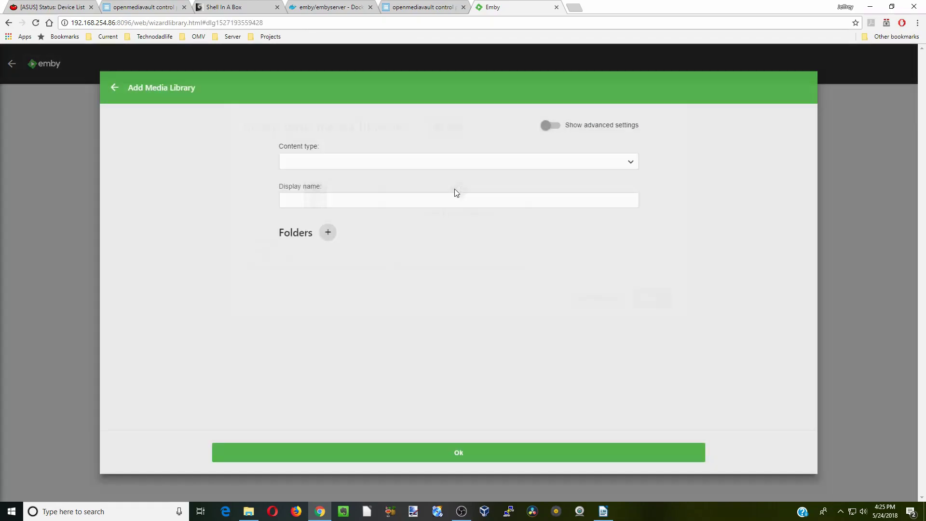
click(425, 160)
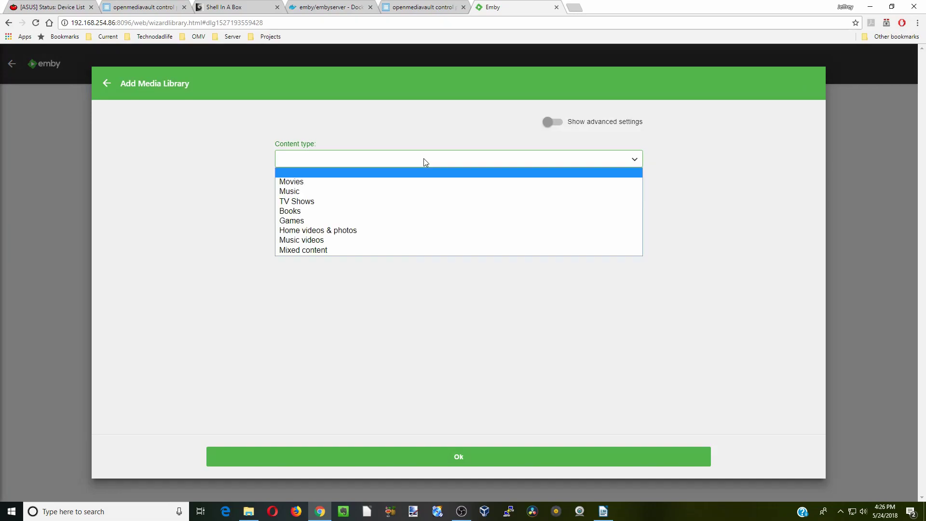
click(387, 194)
click(325, 232)
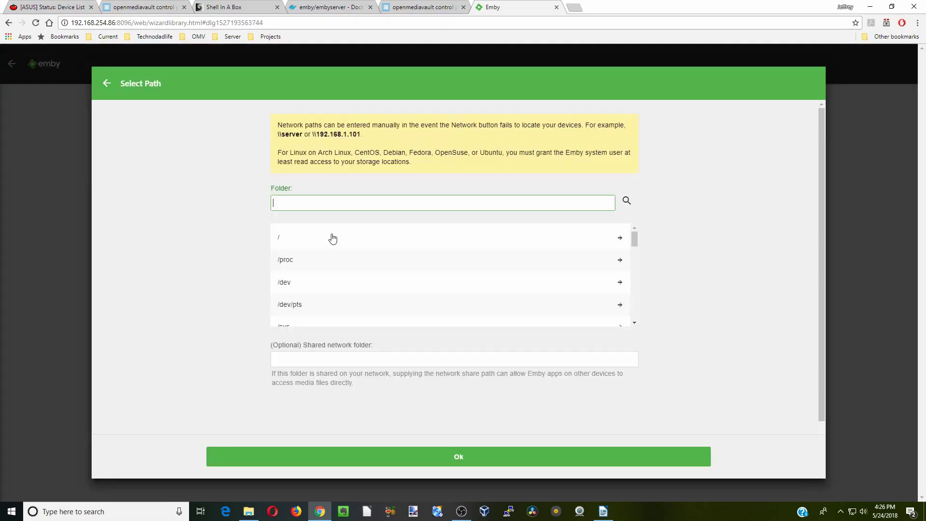
scroll(336, 263, down, 10)
click(335, 260)
click(313, 267)
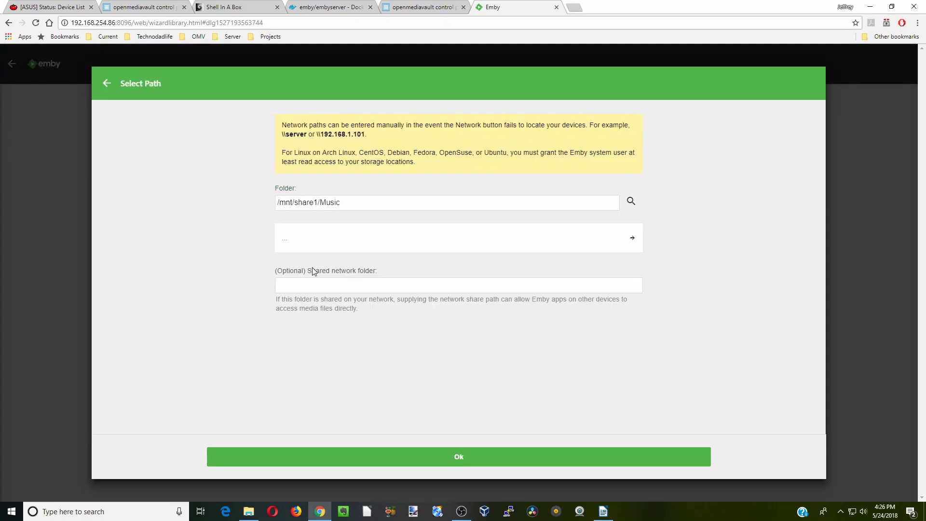
click(458, 457)
click(459, 457)
- Add a TV Shows library using the folder /mnt/share1/TV
click(586, 205)
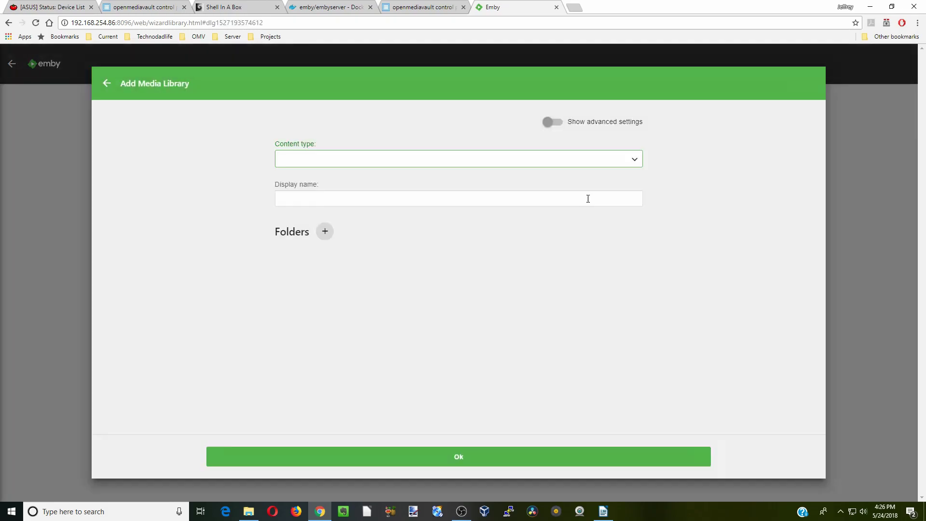
click(318, 162)
click(304, 201)
click(320, 242)
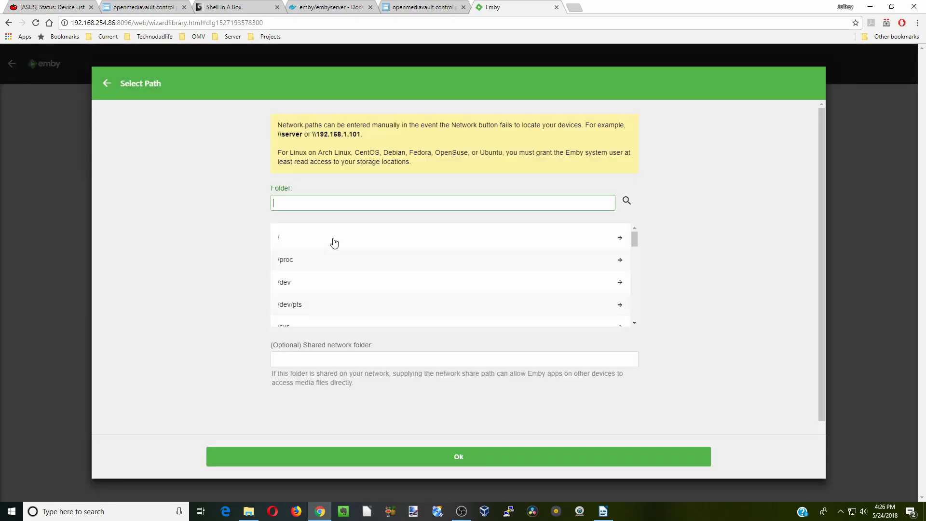
scroll(366, 258, down, 10)
click(332, 261)
click(322, 289)
click(468, 459)
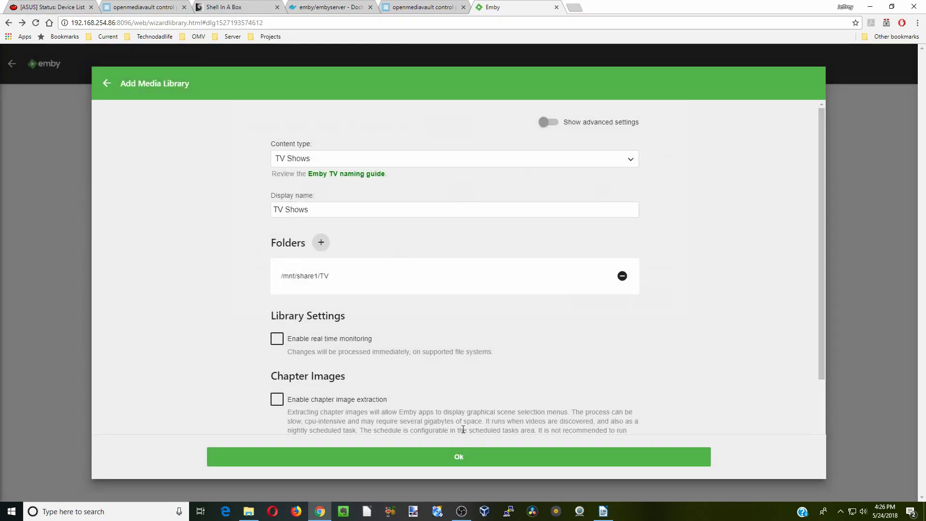
click(458, 457)
- Create a library with content type Books pointing to /mnt/share1/Books and save it
click(311, 305)
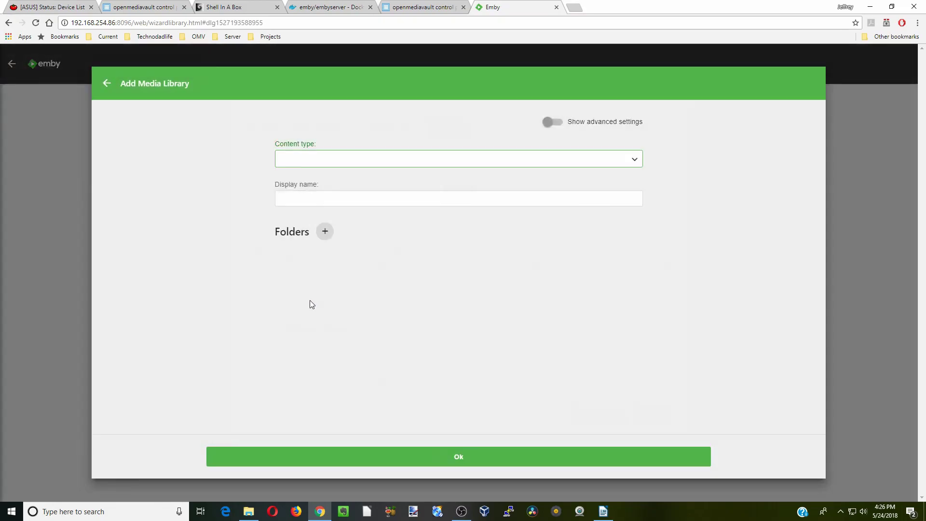
click(379, 159)
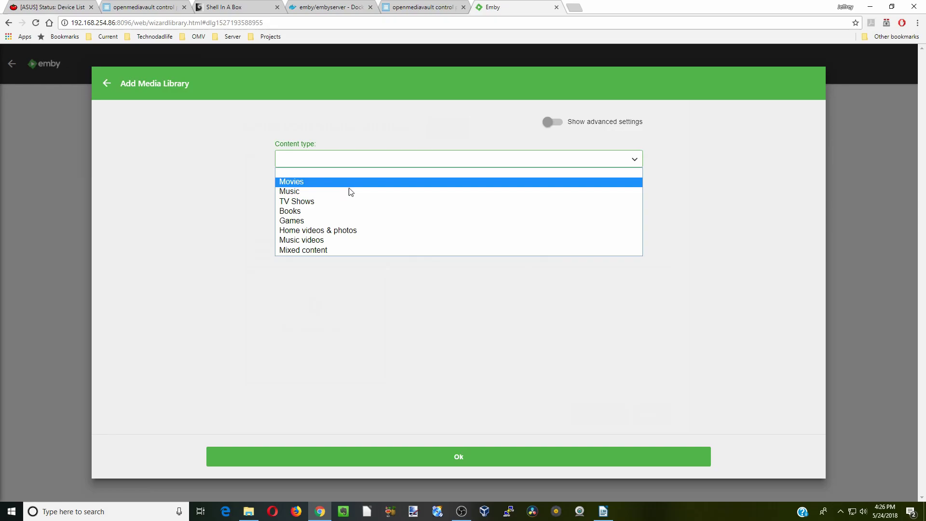
click(337, 212)
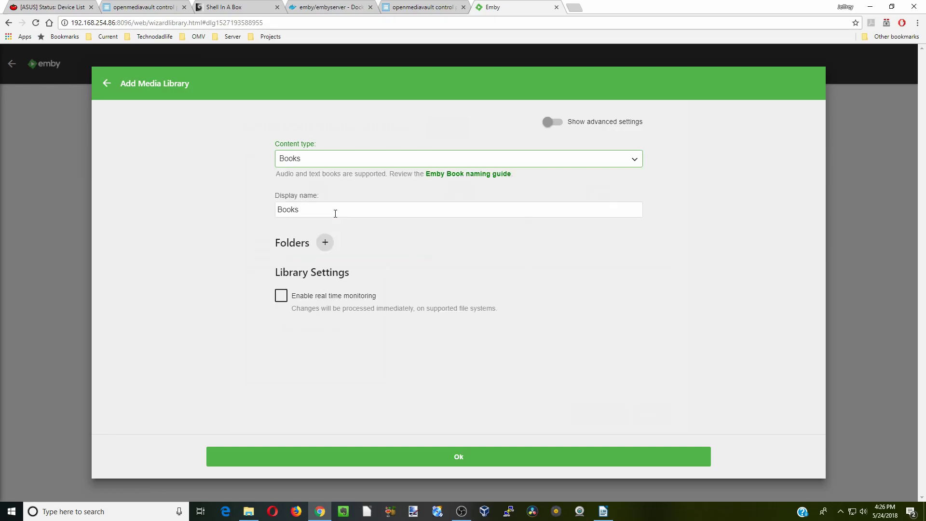
click(324, 242)
scroll(335, 265, down, 5)
click(316, 260)
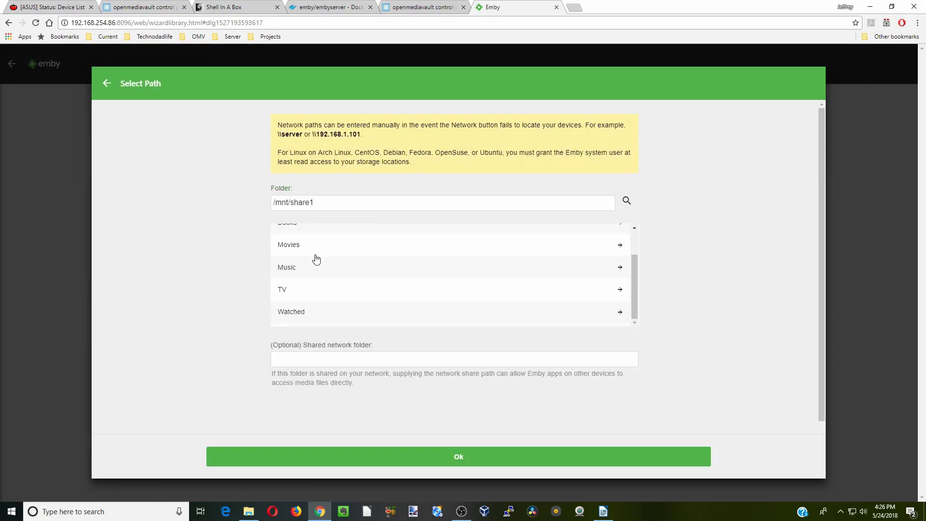
scroll(316, 261, up, 2)
click(316, 263)
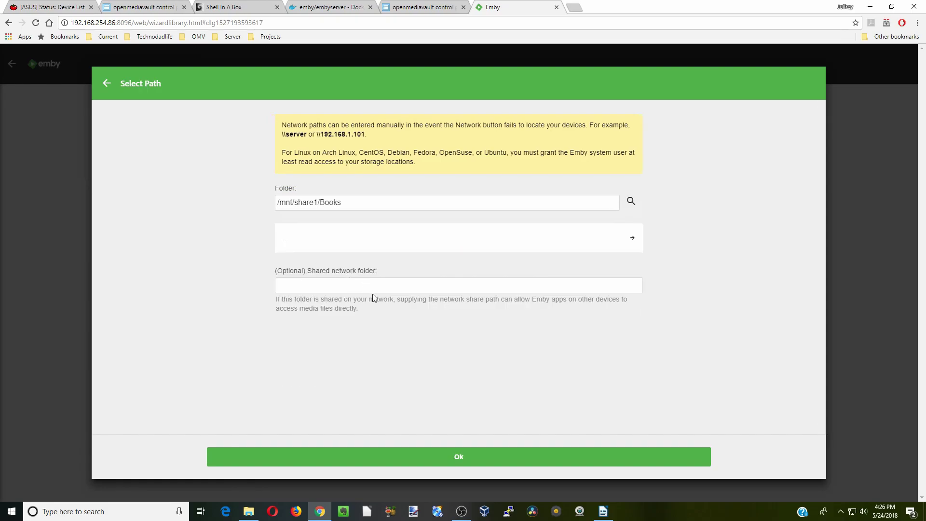
click(459, 455)
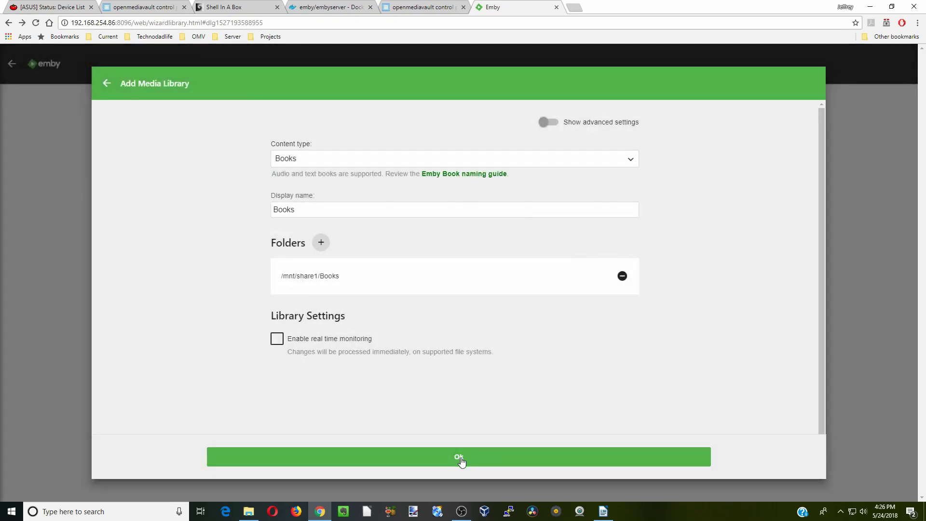
click(461, 459)
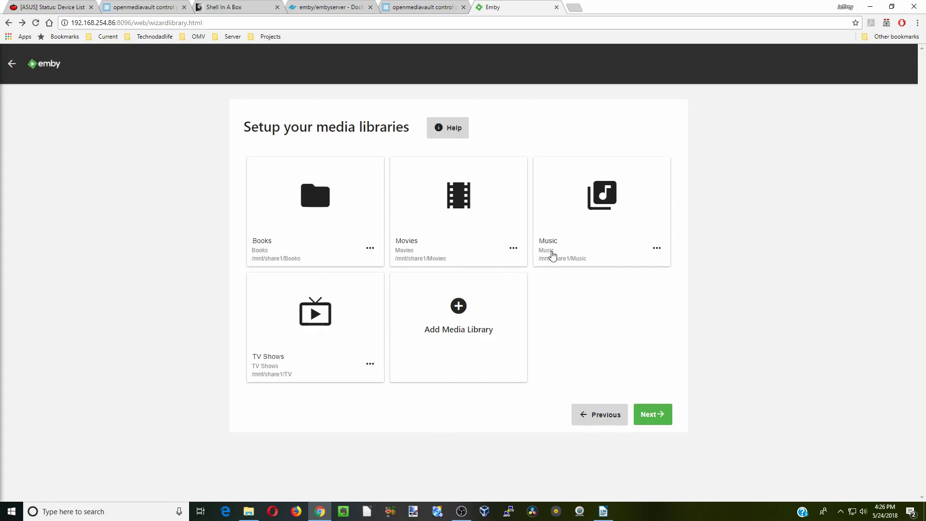
- Keep English/United States metadata and remote access enabled, accept the terms of service, and continue
click(652, 418)
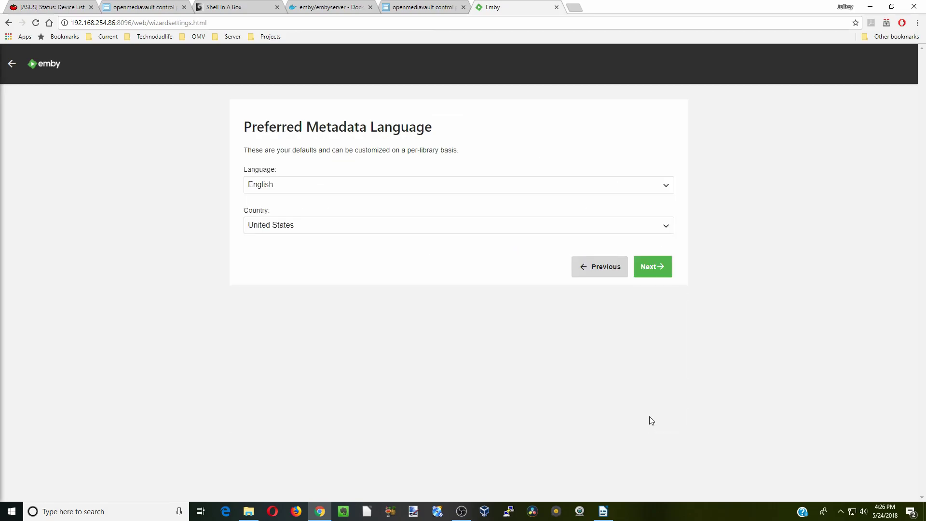
click(653, 268)
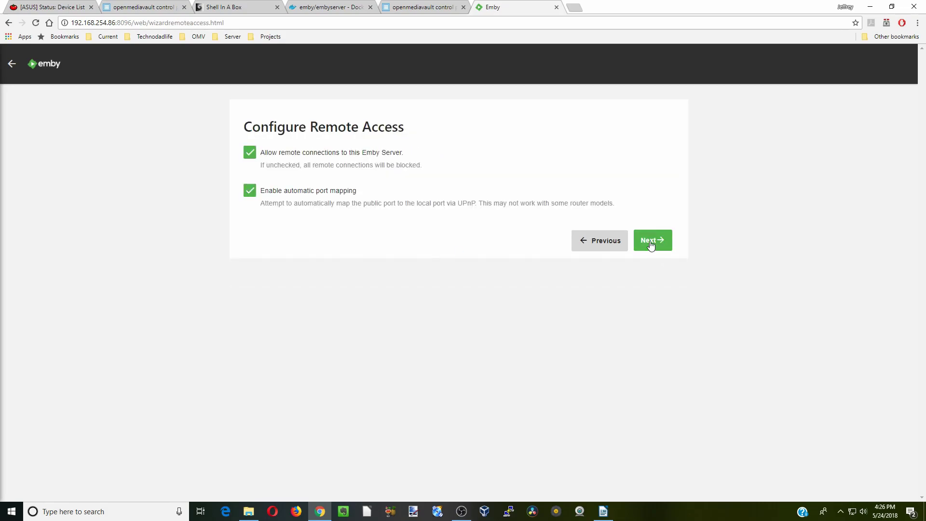
click(653, 242)
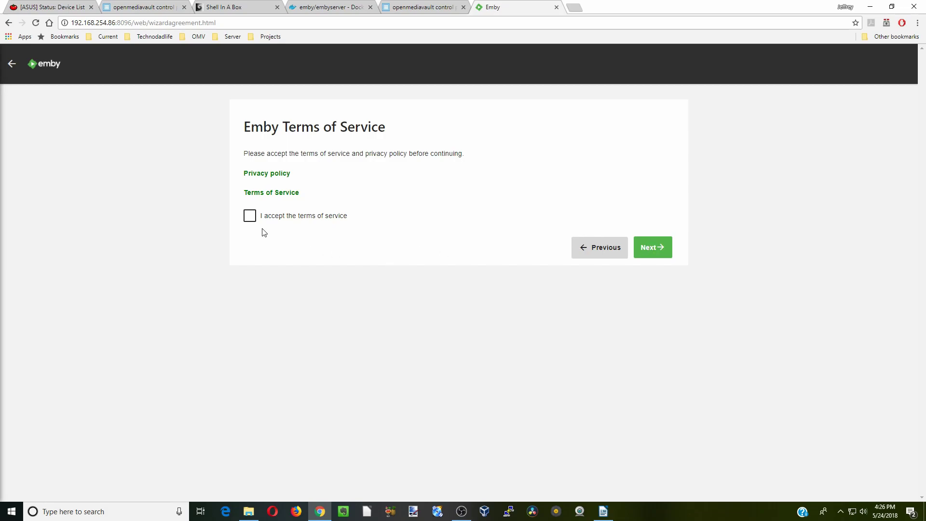
click(250, 216)
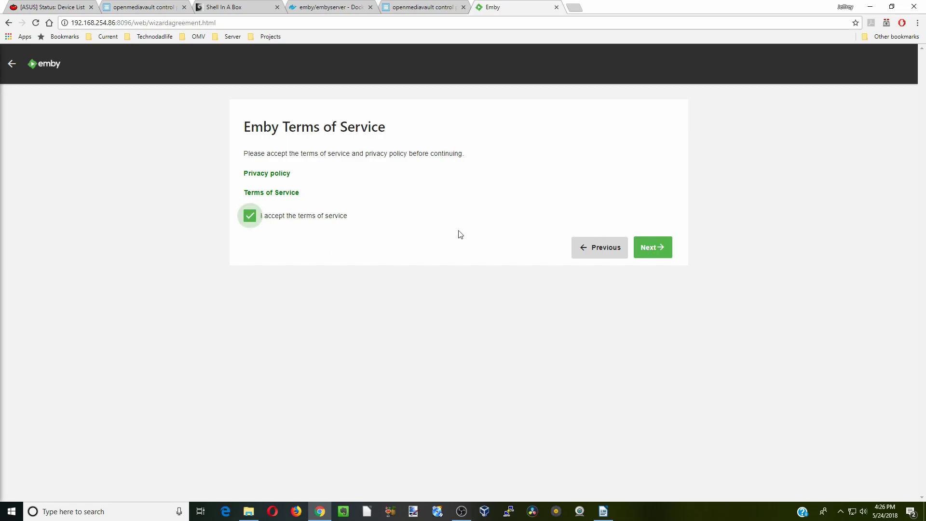
click(657, 250)
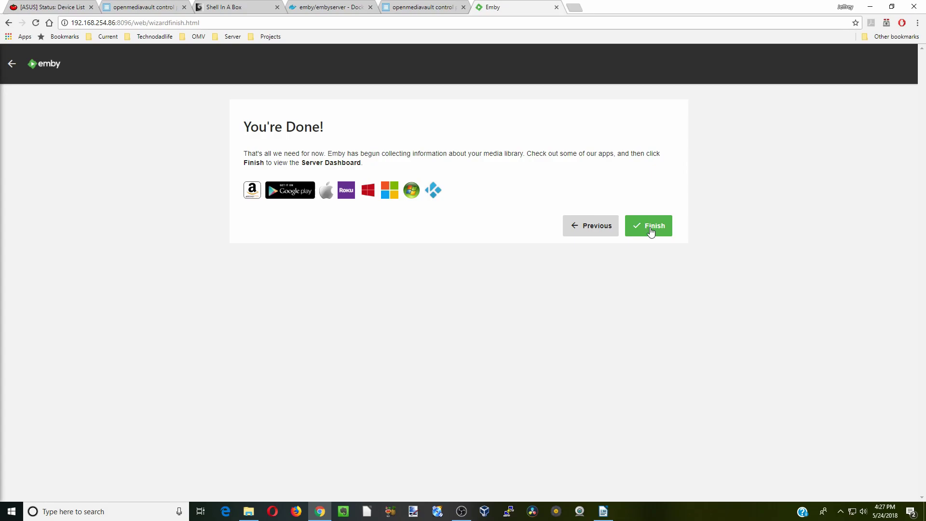
- Finish the wizard and browse the home page's My Media, Next Up and Latest Movies rows
click(650, 226)
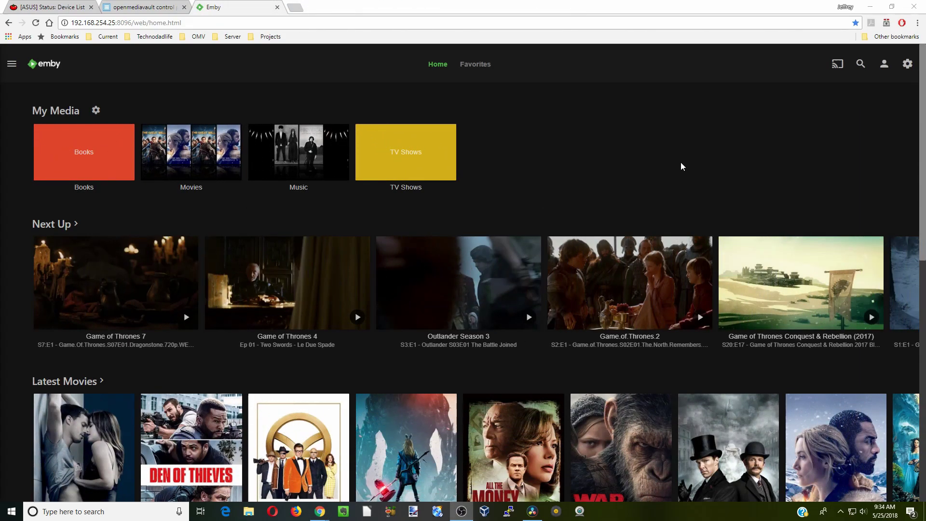
scroll(682, 166, down, 5)
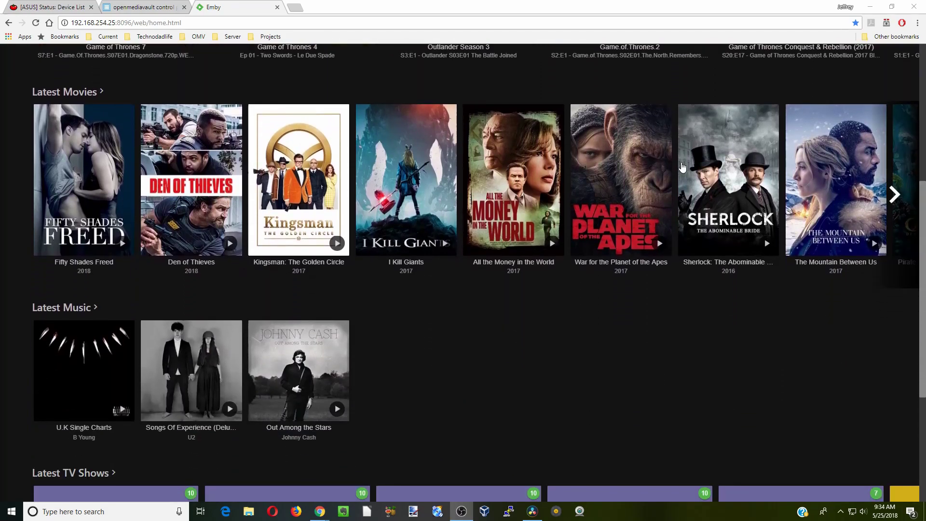
scroll(681, 166, down, 4)
scroll(682, 166, up, 8)
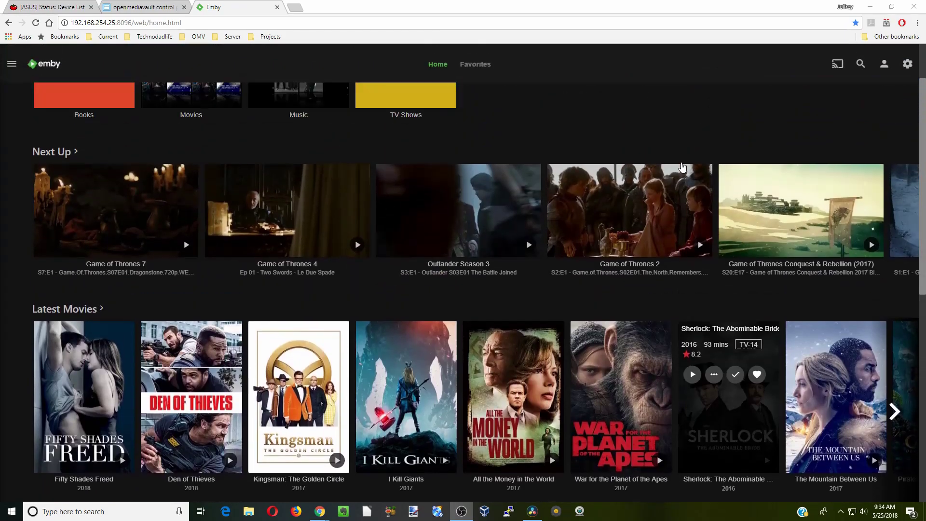